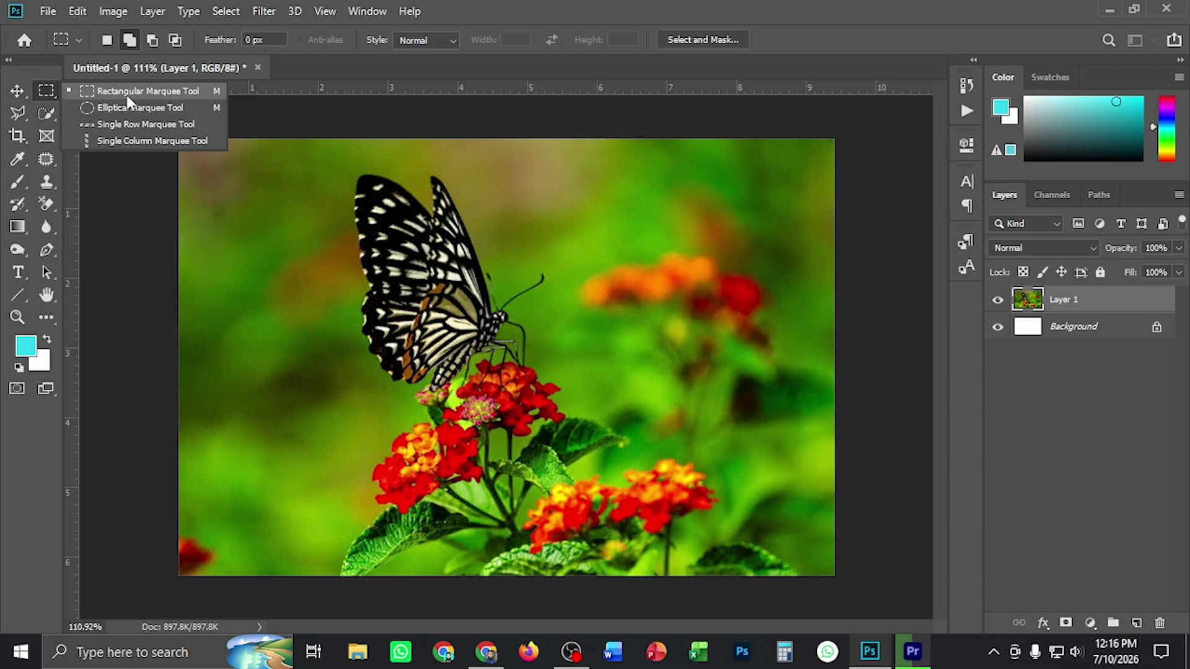
# Step: Make a Rectangular Marquee selection around the butterfly and the red flowers beneath it
pyautogui.click(136, 189)
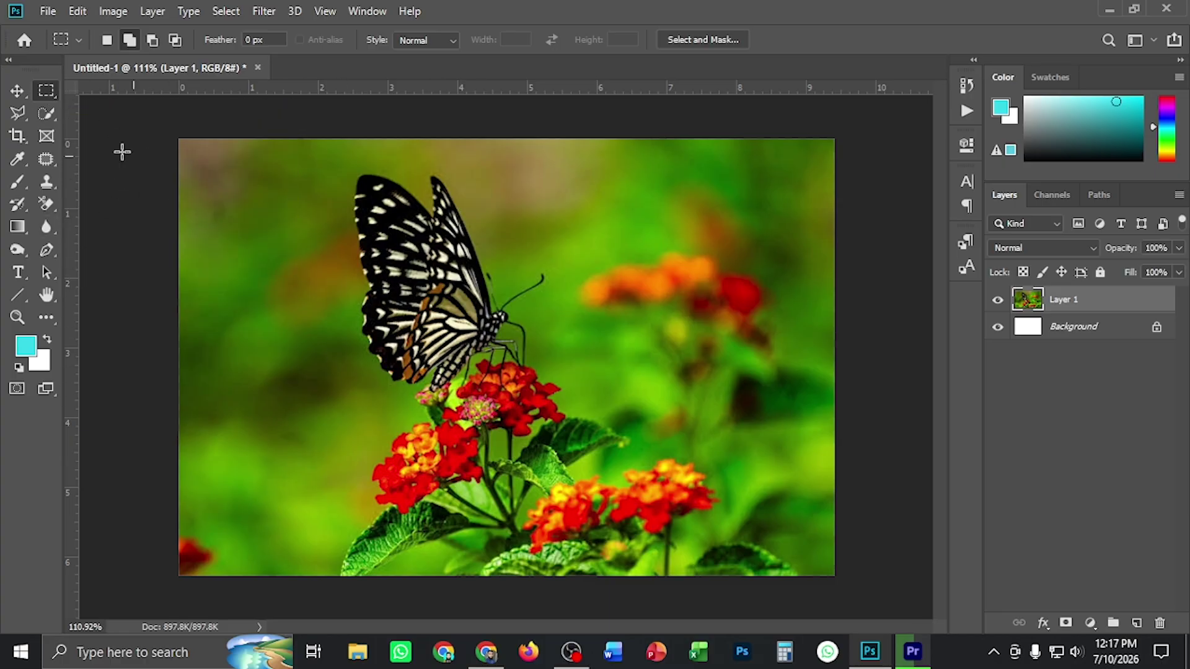
pyautogui.rightClick(45, 91)
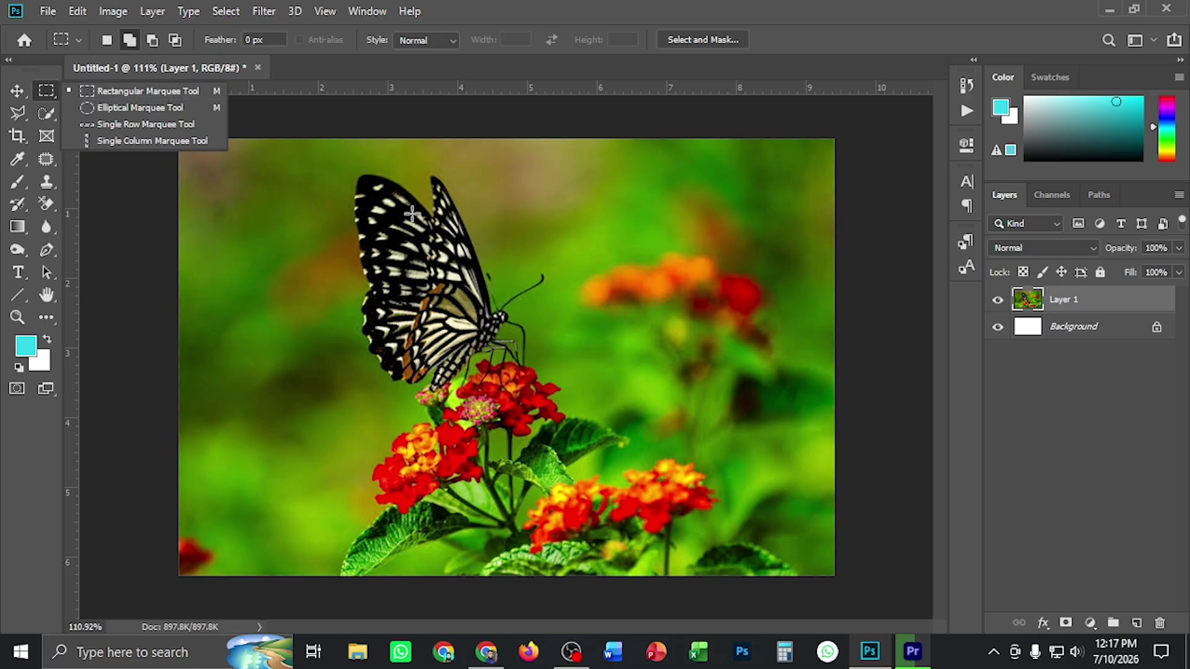
pyautogui.click(130, 91)
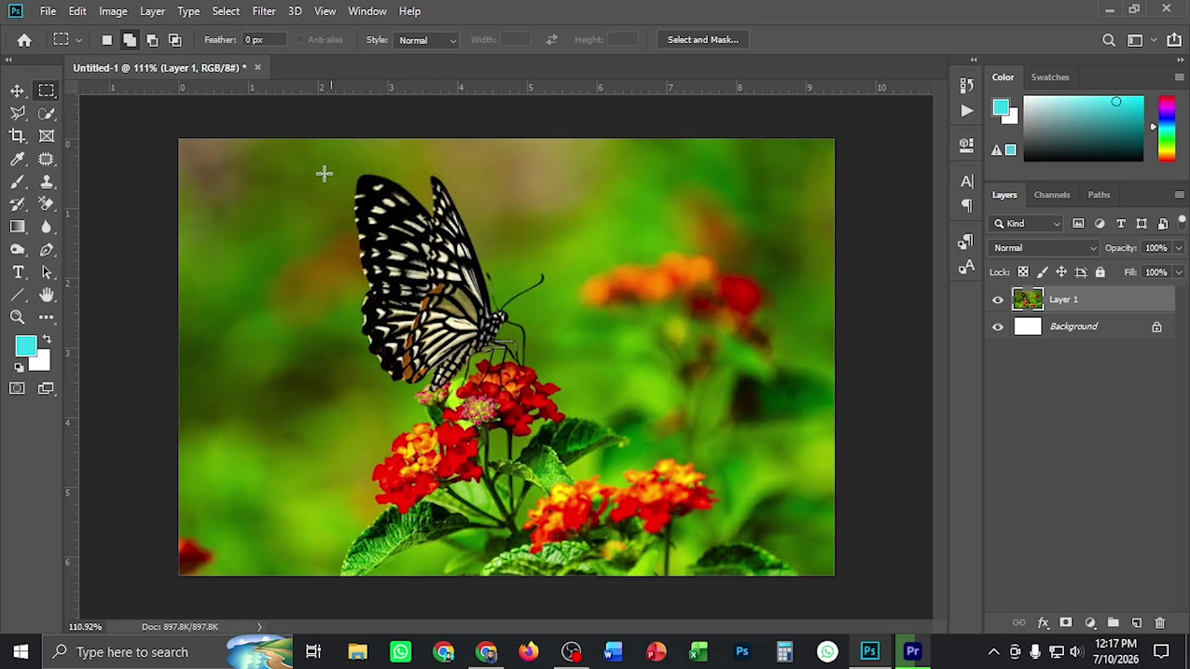
pyautogui.moveTo(312, 157); pyautogui.dragTo(565, 483)
# Step: Replace the rectangular selection with an Elliptical Marquee selection in New selection mode, and shift it up over the butterfly
pyautogui.rightClick(43, 88)
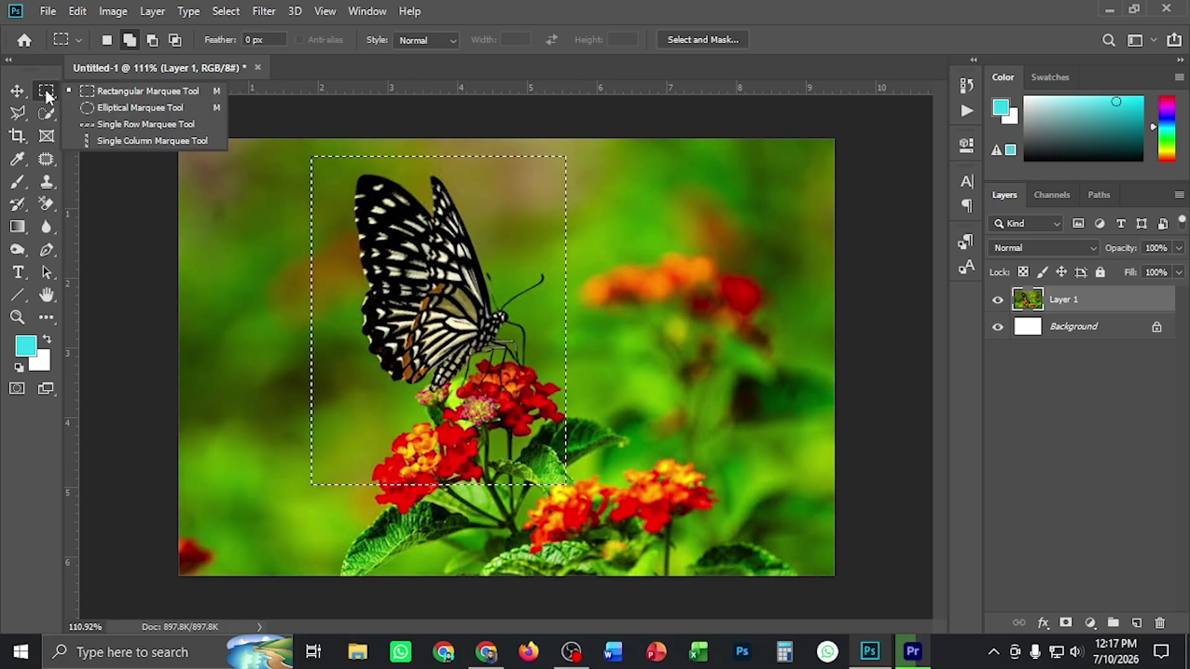
pyautogui.click(126, 109)
pyautogui.click(106, 40)
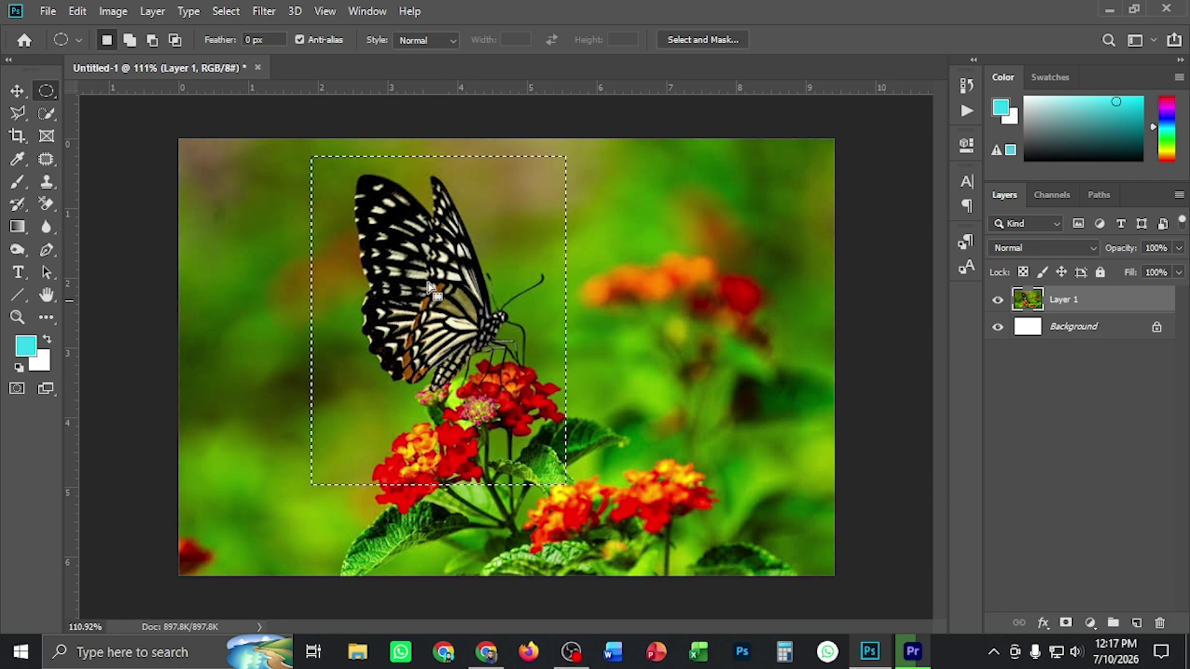
pyautogui.click(381, 240)
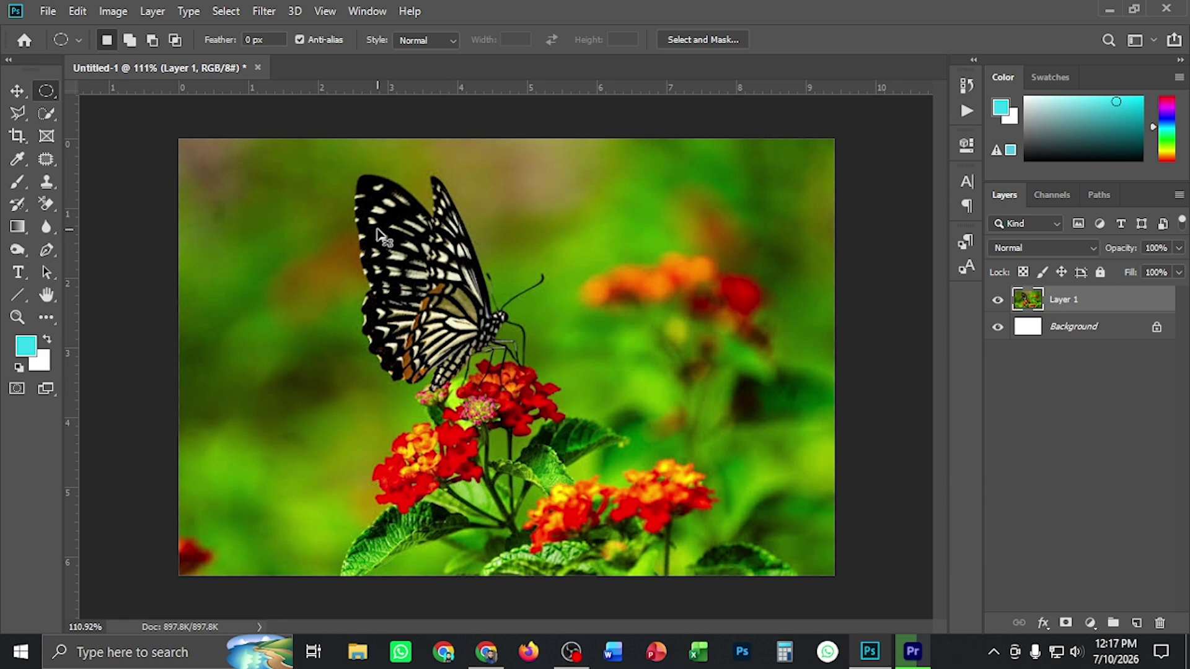
pyautogui.moveTo(381, 215); pyautogui.dragTo(613, 517)
pyautogui.moveTo(516, 309); pyautogui.dragTo(445, 265)
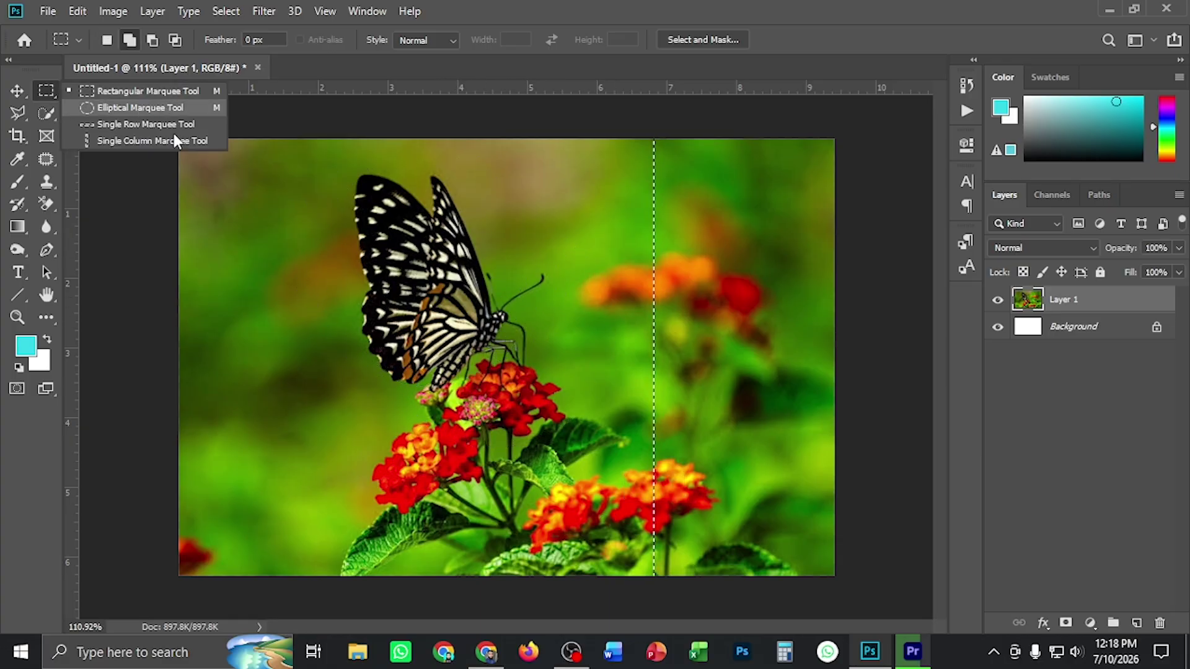
# Step: Replace the single-column selection with a Rectangular Marquee selection, and reposition it so it frames the whole butterfly
pyautogui.click(87, 92)
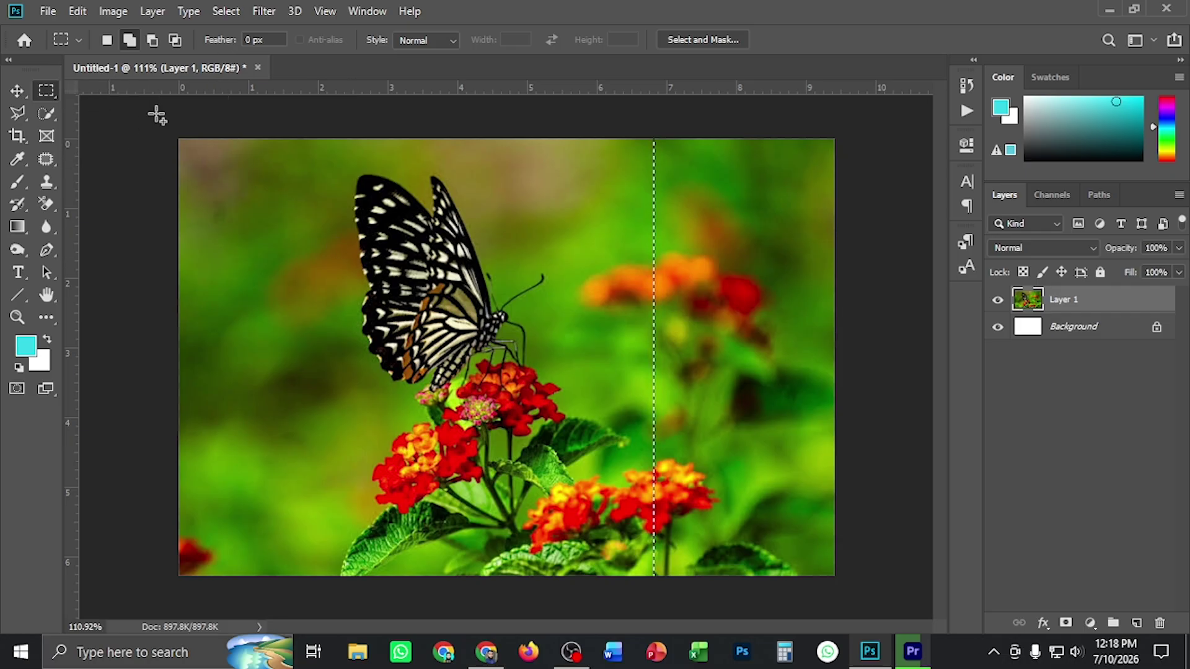
pyautogui.click(282, 162)
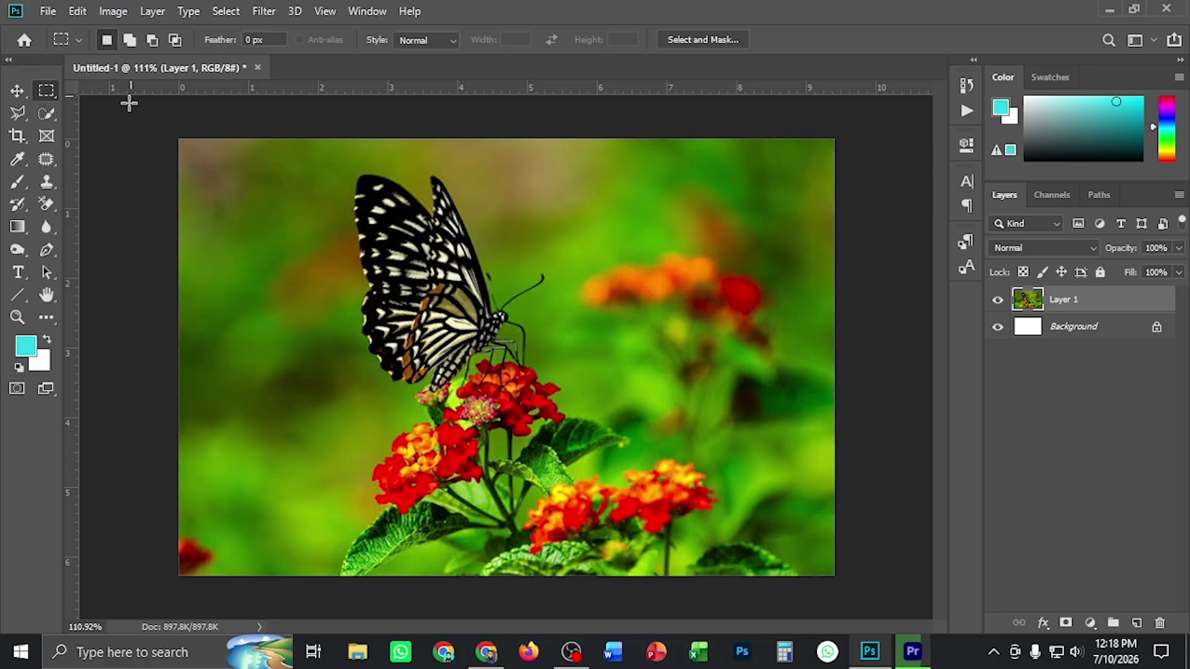
pyautogui.moveTo(228, 172); pyautogui.dragTo(570, 418)
pyautogui.moveTo(325, 302); pyautogui.dragTo(397, 285)
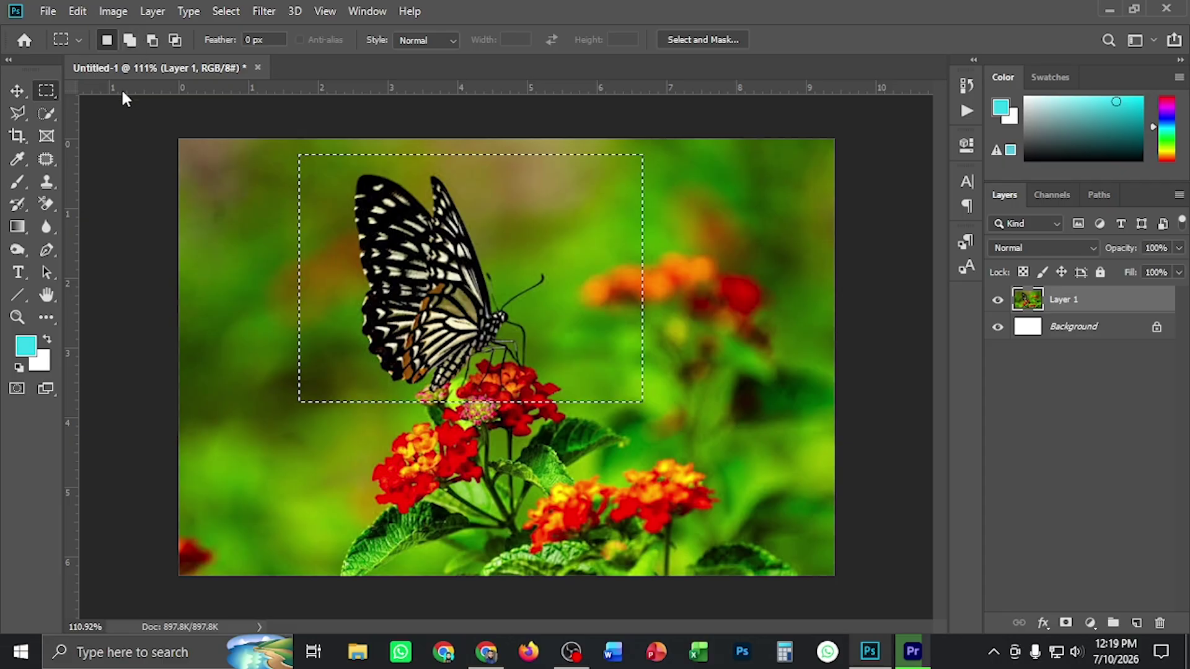
# Step: Add a circular Elliptical Marquee selection below the rectangular one, beside the lower-left red flowers
pyautogui.click(131, 40)
pyautogui.rightClick(45, 90)
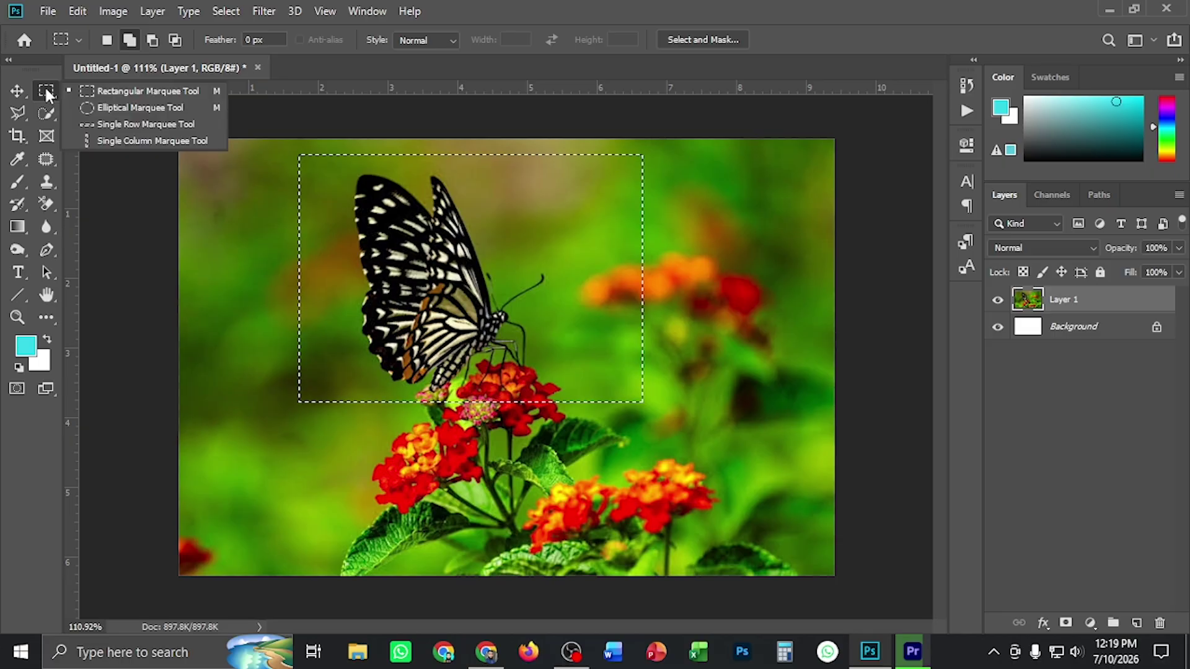
pyautogui.click(126, 110)
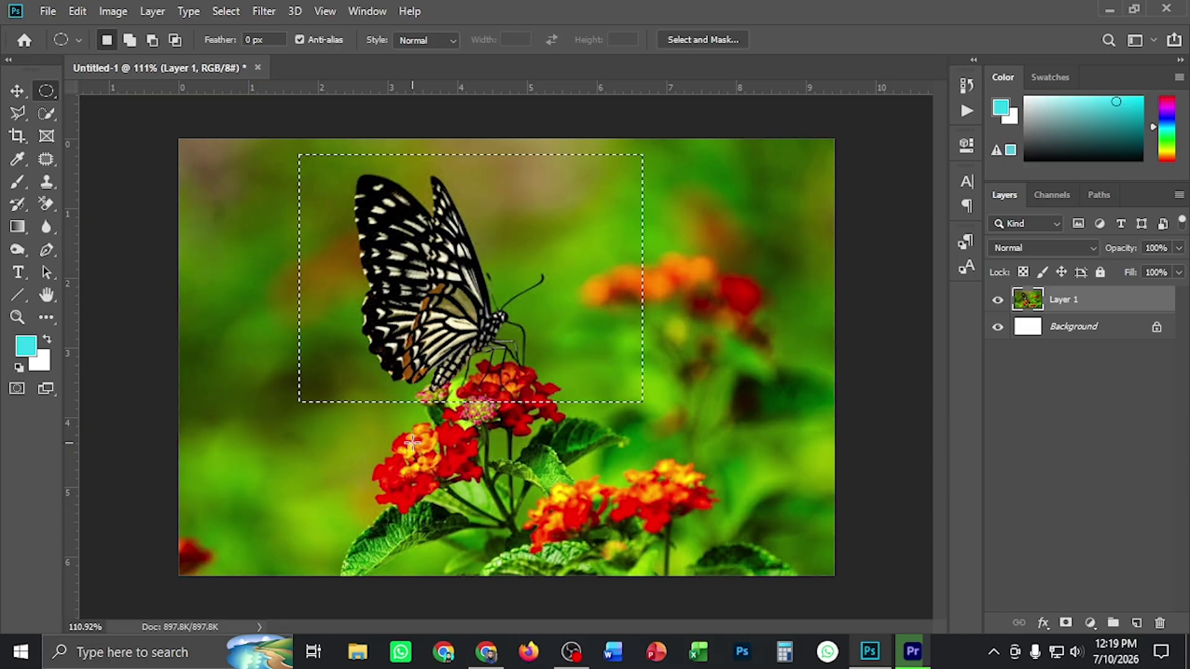
pyautogui.press('shift')
pyautogui.moveTo(412, 443); pyautogui.dragTo(395, 545)
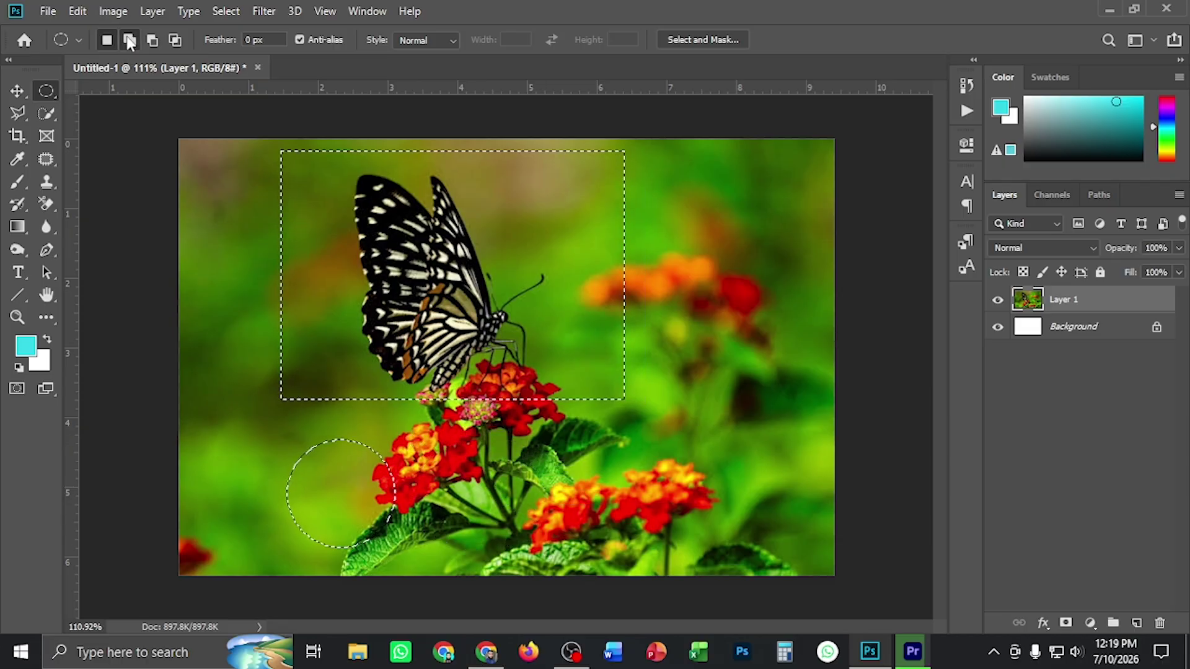
# Step: Set the Elliptical Marquee to add to the selection and include a second circle around the blurred orange and red flowers
pyautogui.click(130, 41)
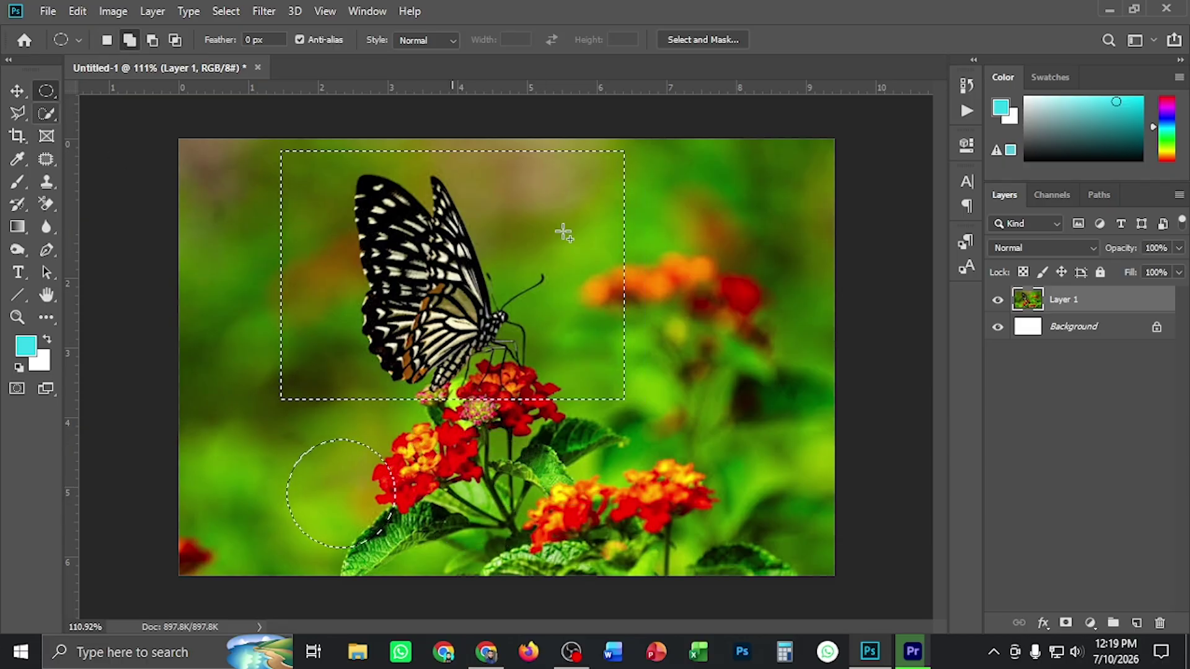
pyautogui.rightClick(46, 91)
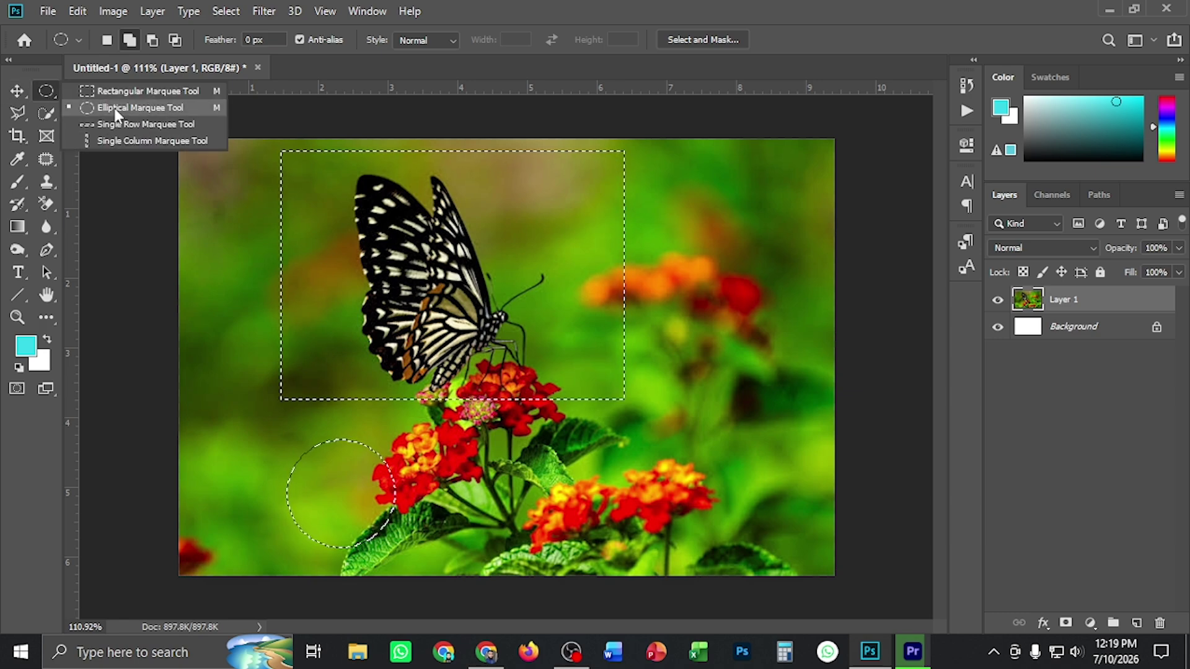
pyautogui.click(116, 109)
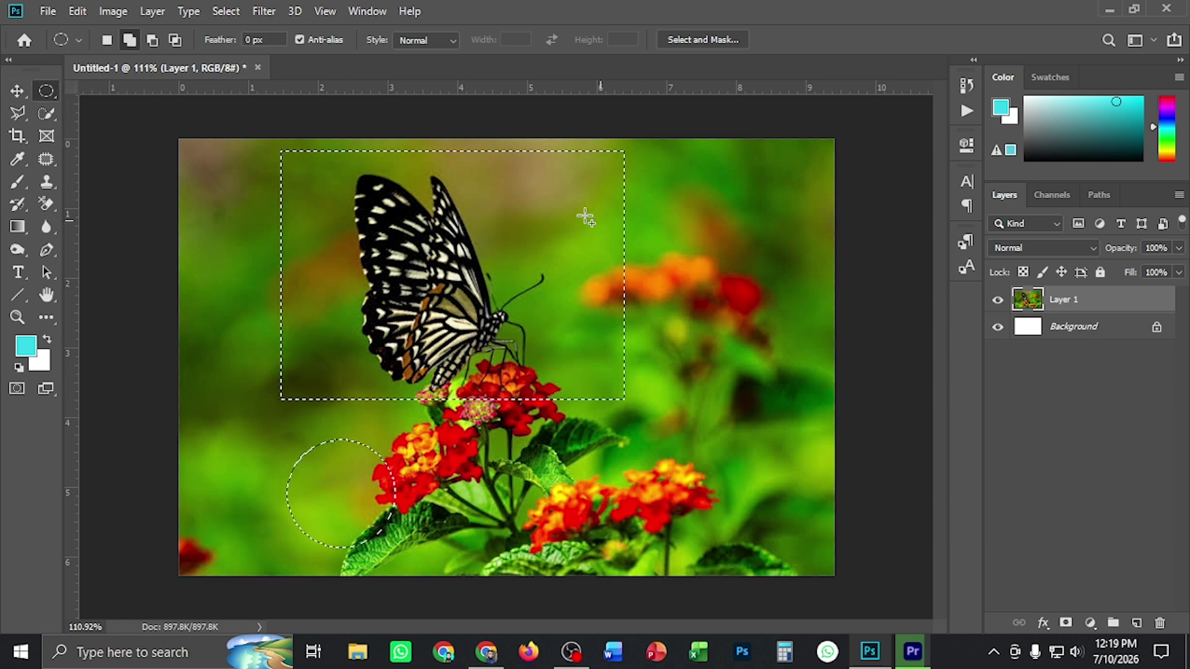
pyautogui.moveTo(652, 196); pyautogui.dragTo(813, 360)
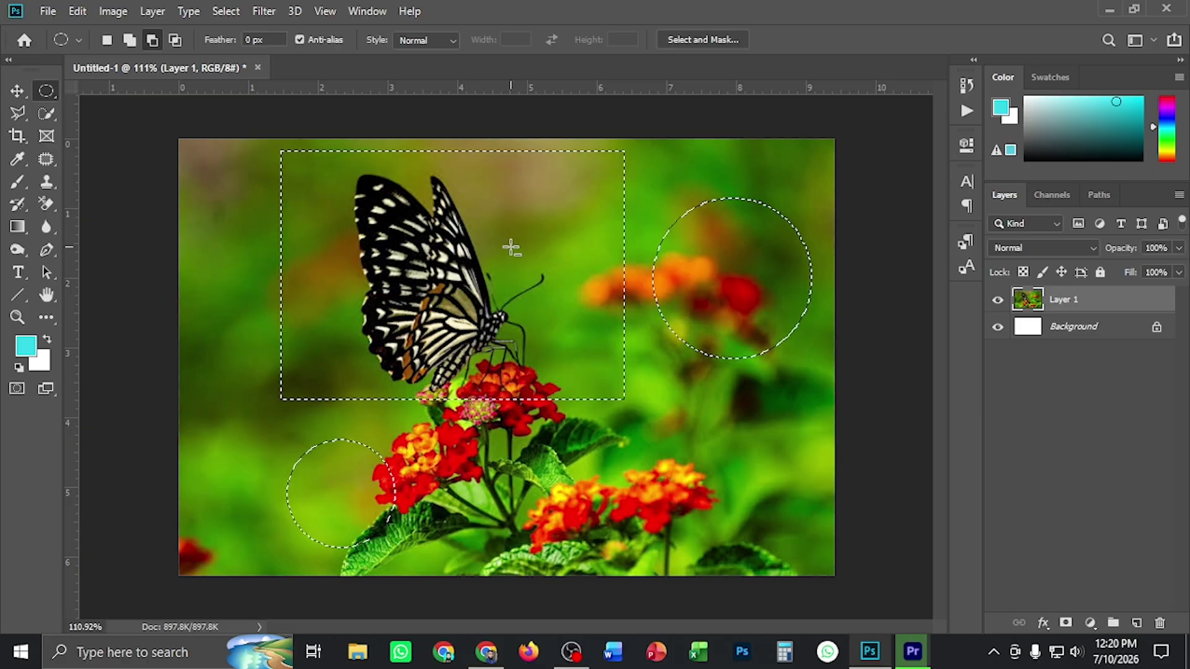
# Step: Subtract one ellipse from the rectangle's lower-right corner and another from the lower part of the circle around the blurred flowers
pyautogui.moveTo(498, 382); pyautogui.dragTo(620, 493)
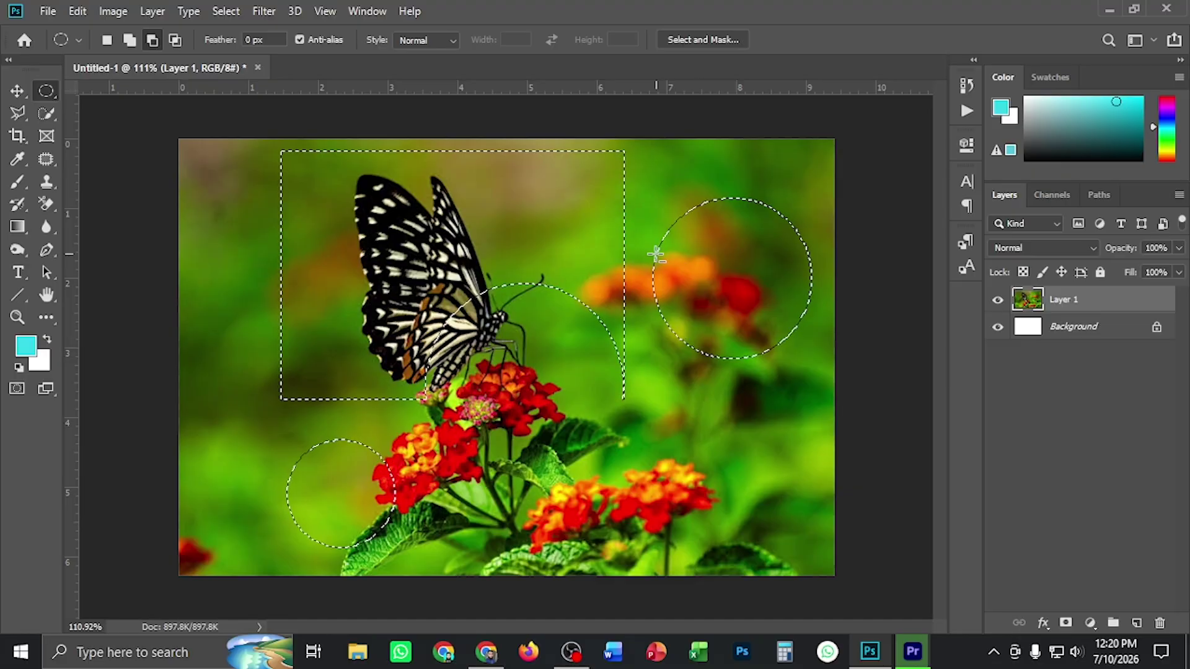
pyautogui.moveTo(646, 233); pyautogui.dragTo(819, 396)
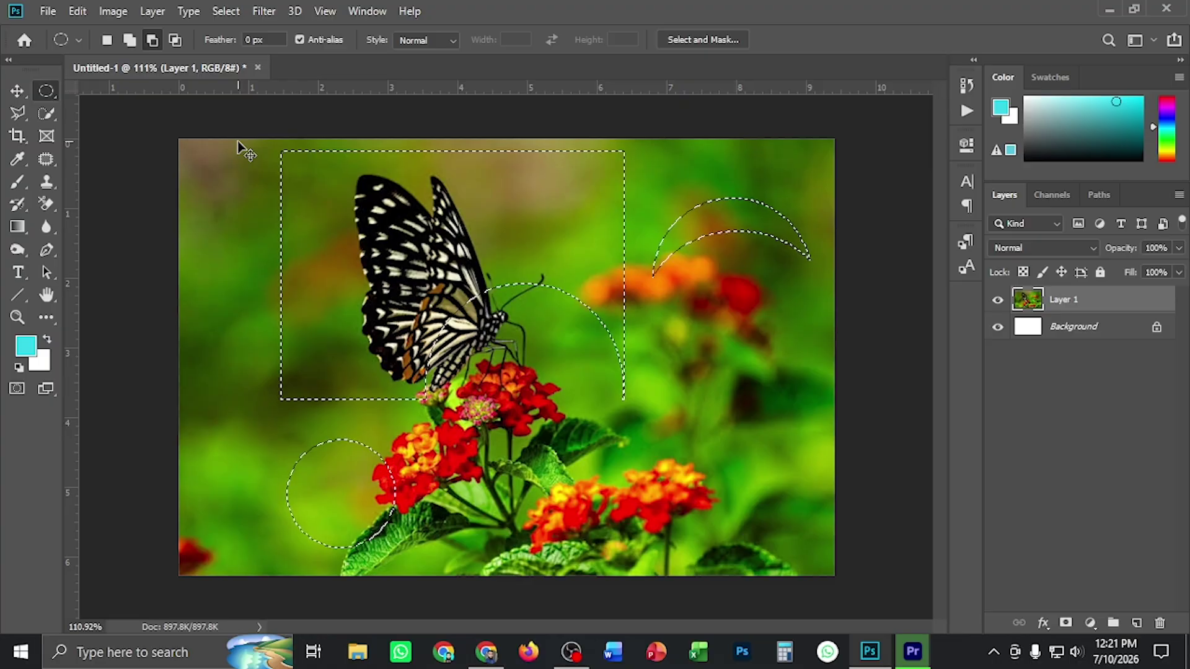
# Step: Clear all the selections and draw a new nearly circular Elliptical Marquee selection around the butterfly
pyautogui.hotkey('ctrl', 'd')
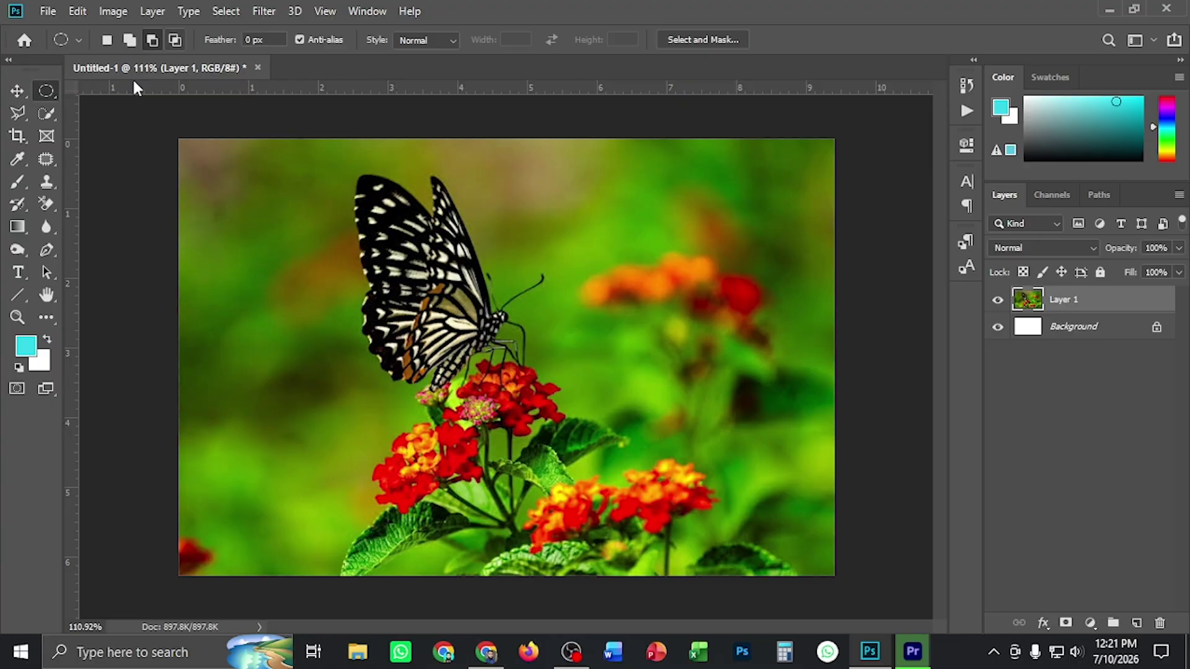
pyautogui.click(47, 91)
pyautogui.moveTo(283, 190); pyautogui.dragTo(564, 463)
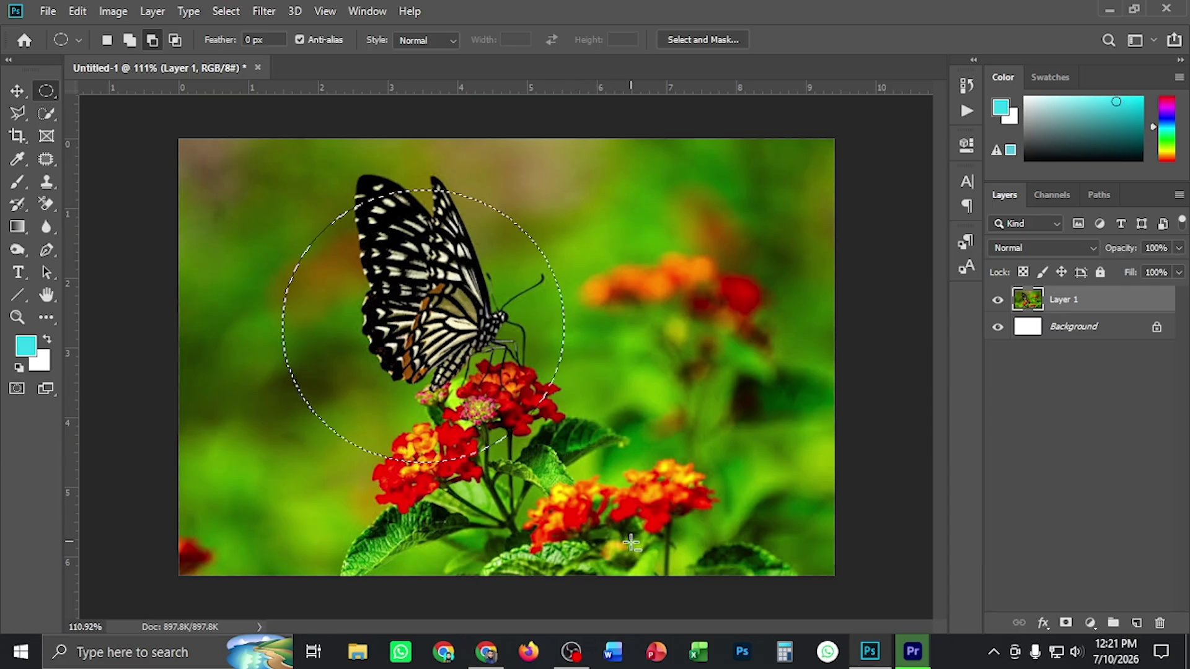
# Step: Try to intersect the butterfly selection with an overlapping ellipse about 4.7 in wide and 4.8 in high, extending over the blurred flowers
pyautogui.click(46, 91)
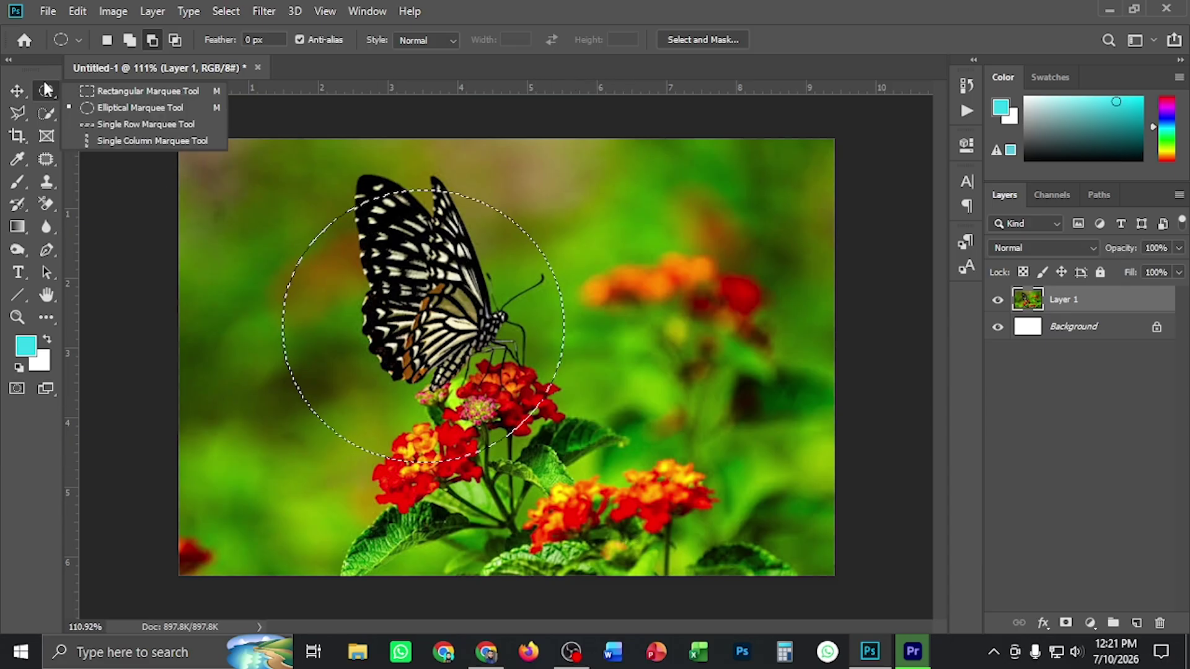
pyautogui.click(154, 105)
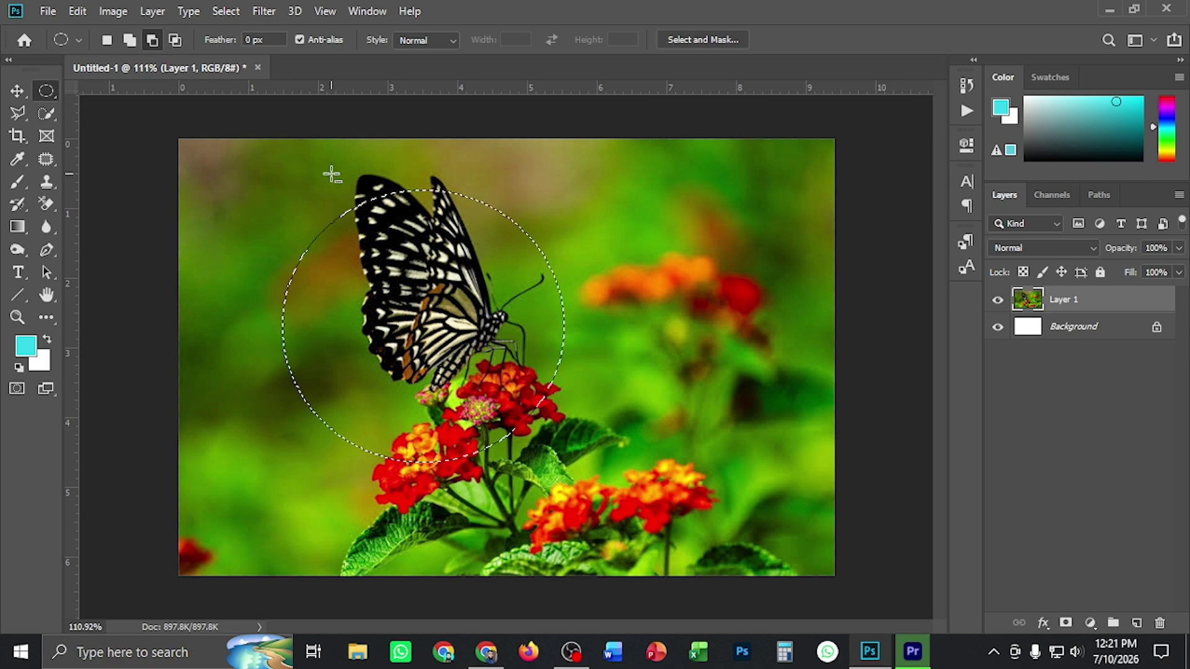
pyautogui.click(177, 40)
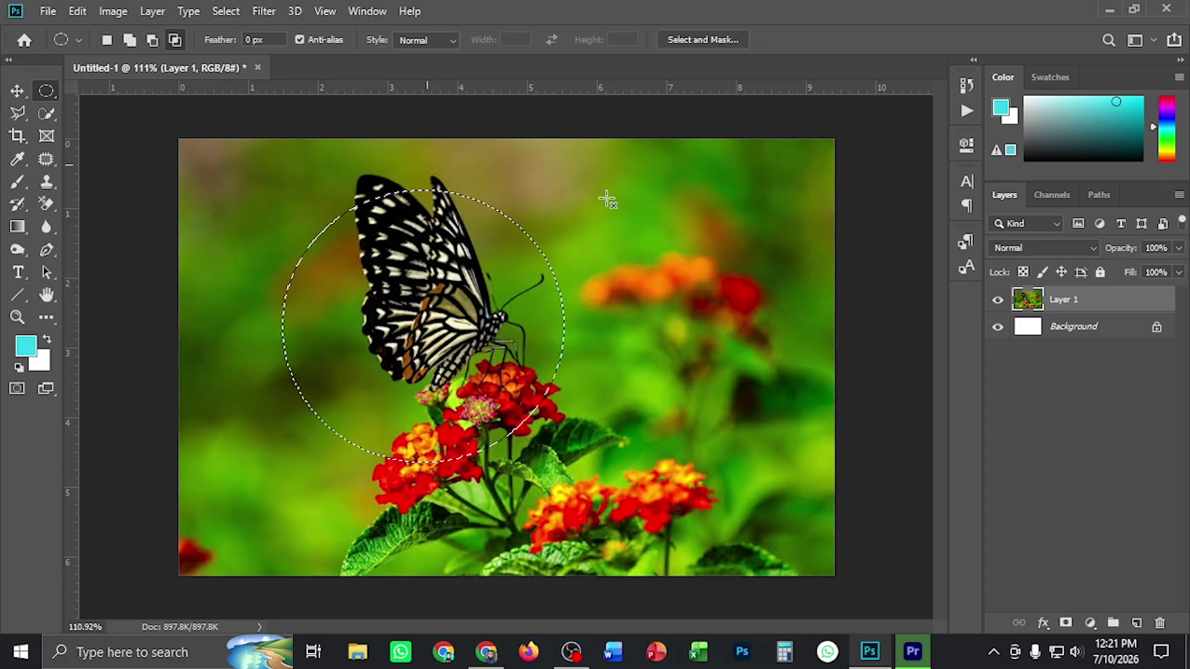
pyautogui.moveTo(417, 180); pyautogui.dragTo(744, 505)
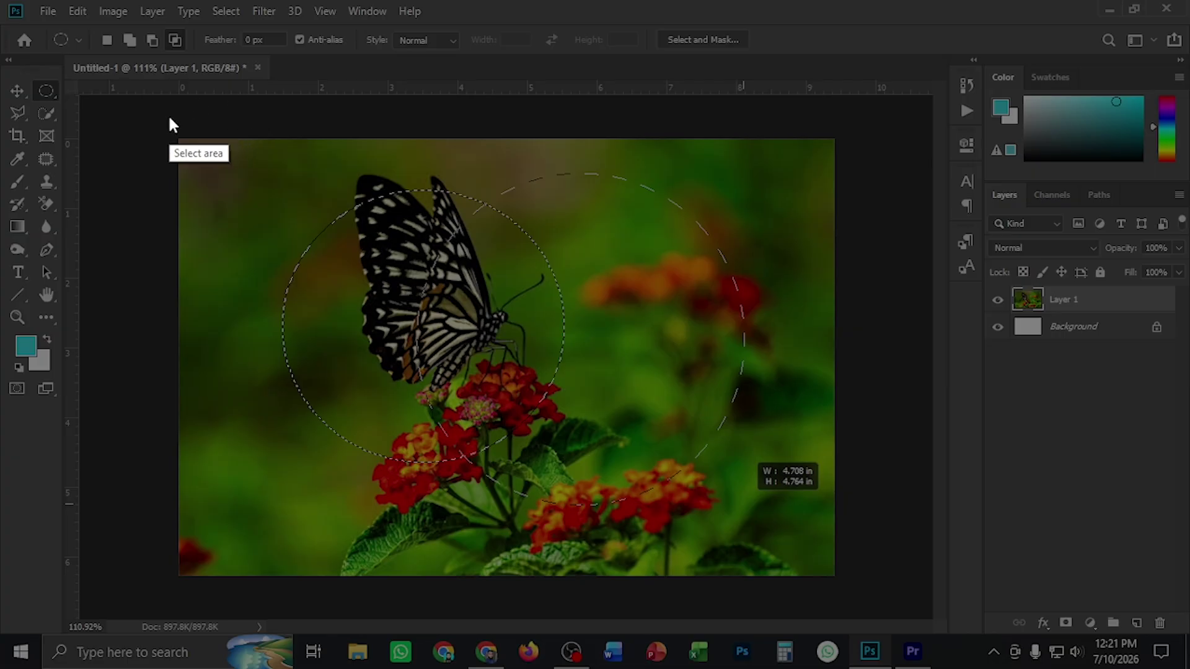
# Step: Annotate a screen capture of the canvas with red strokes marking the two ellipses' outer areas and their overlap, and discard the capture
pyautogui.moveTo(169, 117)
pyautogui.mouseDown()
pyautogui.moveTo(807, 531)
pyautogui.moveTo(806, 569)
pyautogui.mouseUp()
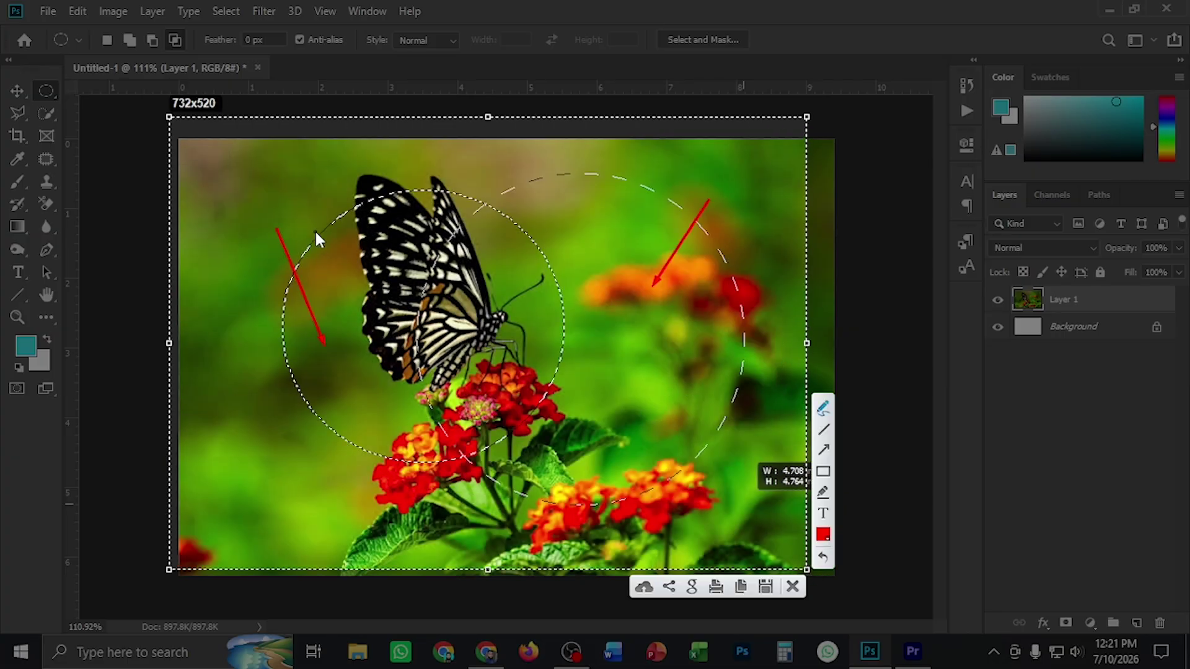
pyautogui.moveTo(314, 229)
pyautogui.mouseDown()
pyautogui.moveTo(307, 486)
pyautogui.moveTo(415, 229)
pyautogui.moveTo(297, 215)
pyautogui.mouseUp()
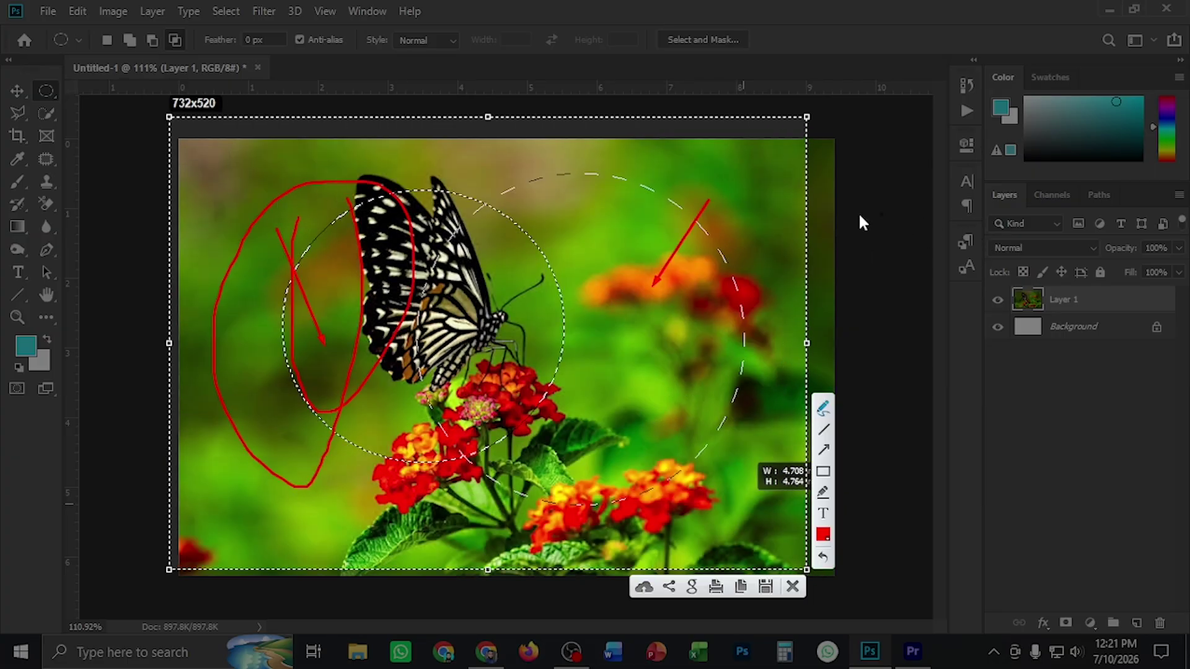
pyautogui.moveTo(766, 228)
pyautogui.mouseDown()
pyautogui.moveTo(682, 487)
pyautogui.moveTo(731, 248)
pyautogui.mouseUp()
pyautogui.click(824, 450)
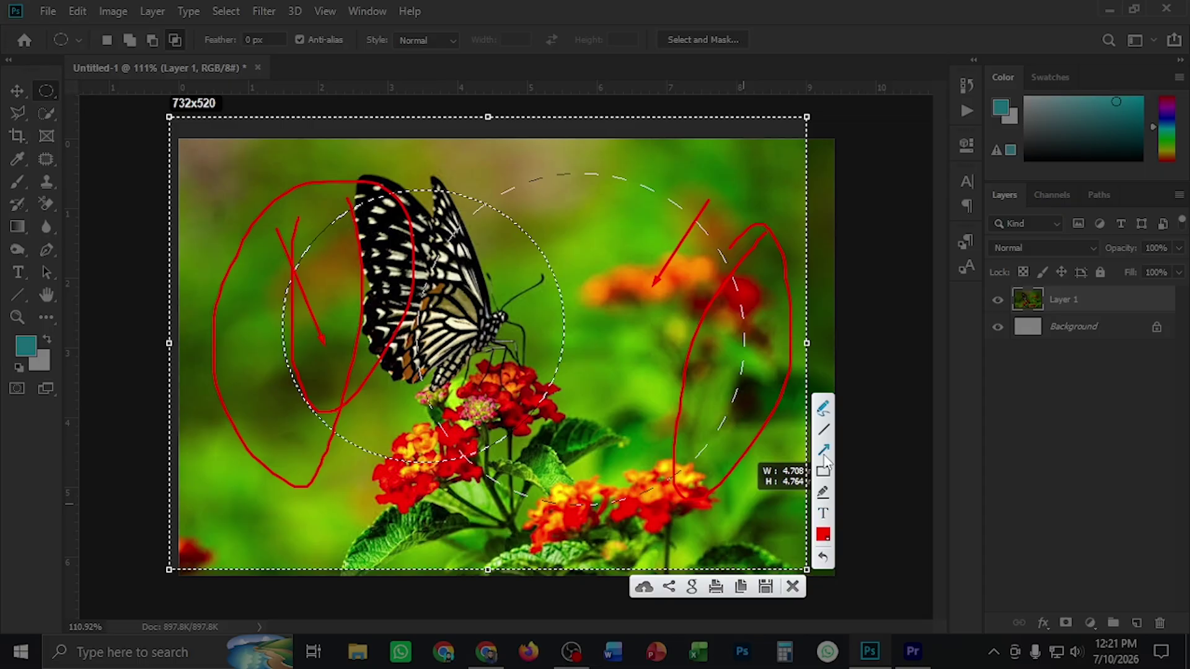
pyautogui.moveTo(465, 496); pyautogui.dragTo(479, 267)
pyautogui.moveTo(489, 191); pyautogui.dragTo(486, 432)
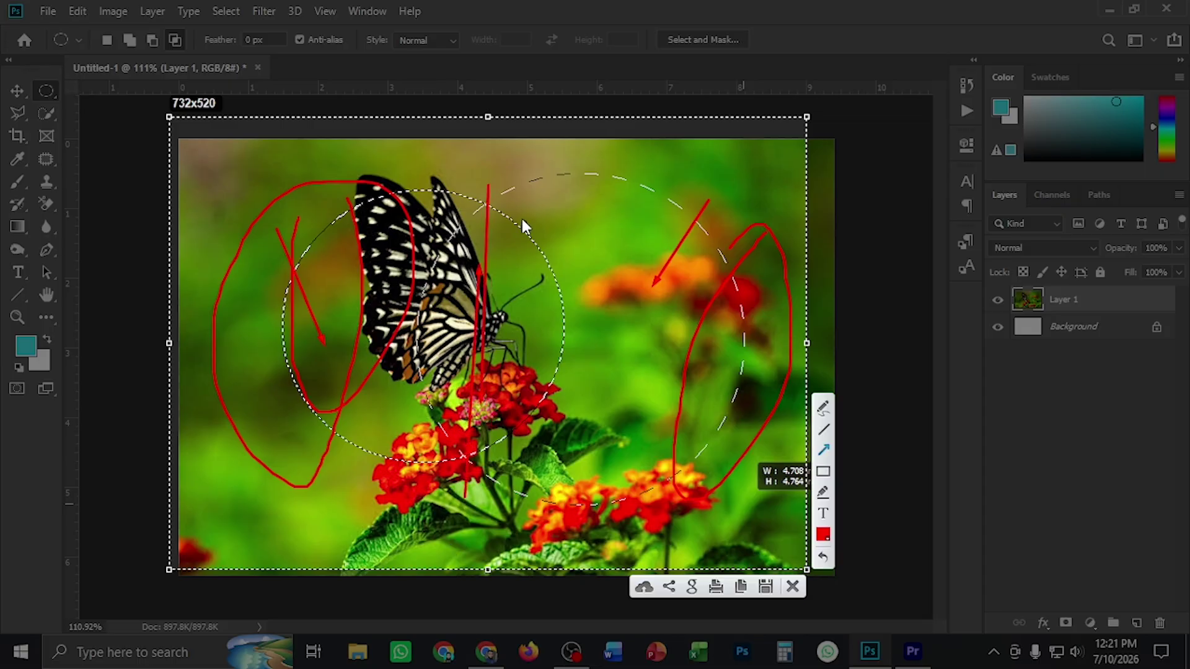
pyautogui.click(824, 408)
pyautogui.moveTo(481, 230)
pyautogui.mouseDown()
pyautogui.moveTo(454, 338)
pyautogui.moveTo(469, 437)
pyautogui.mouseUp()
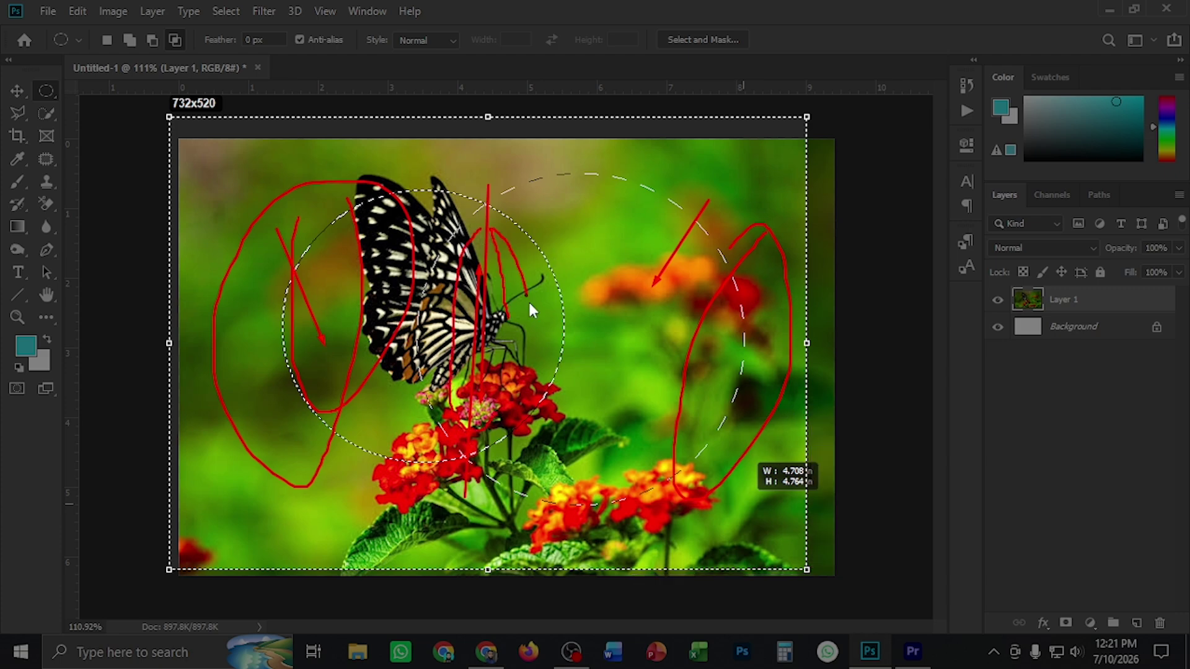
pyautogui.moveTo(422, 393)
pyautogui.mouseDown()
pyautogui.moveTo(452, 244)
pyautogui.moveTo(504, 271)
pyautogui.moveTo(518, 396)
pyautogui.mouseUp()
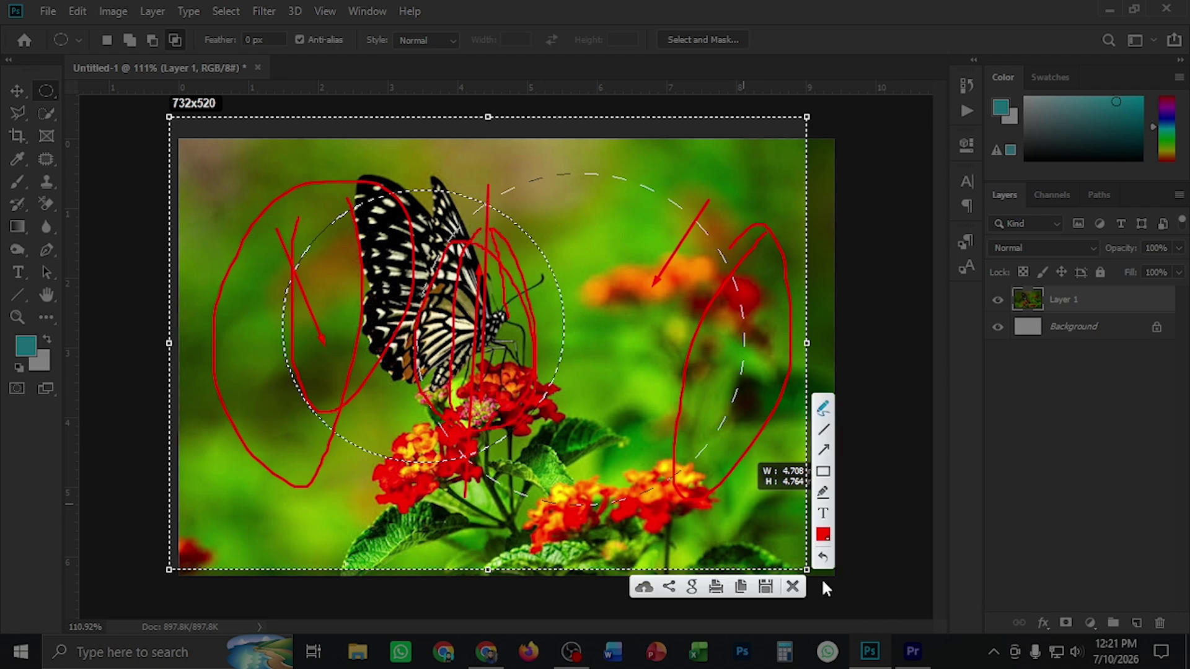
pyautogui.click(792, 587)
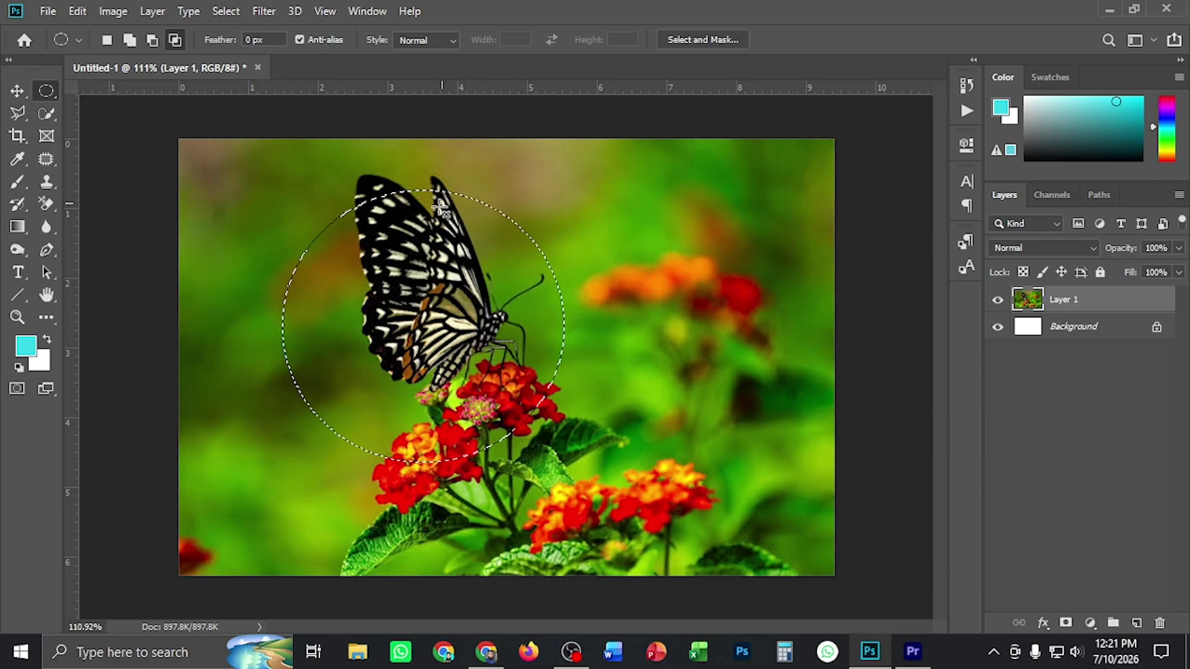
# Step: Intersect the butterfly selection with an overlapping ellipse on its right side, and shift the resulting selection toward the blurred orange flowers
pyautogui.click(176, 41)
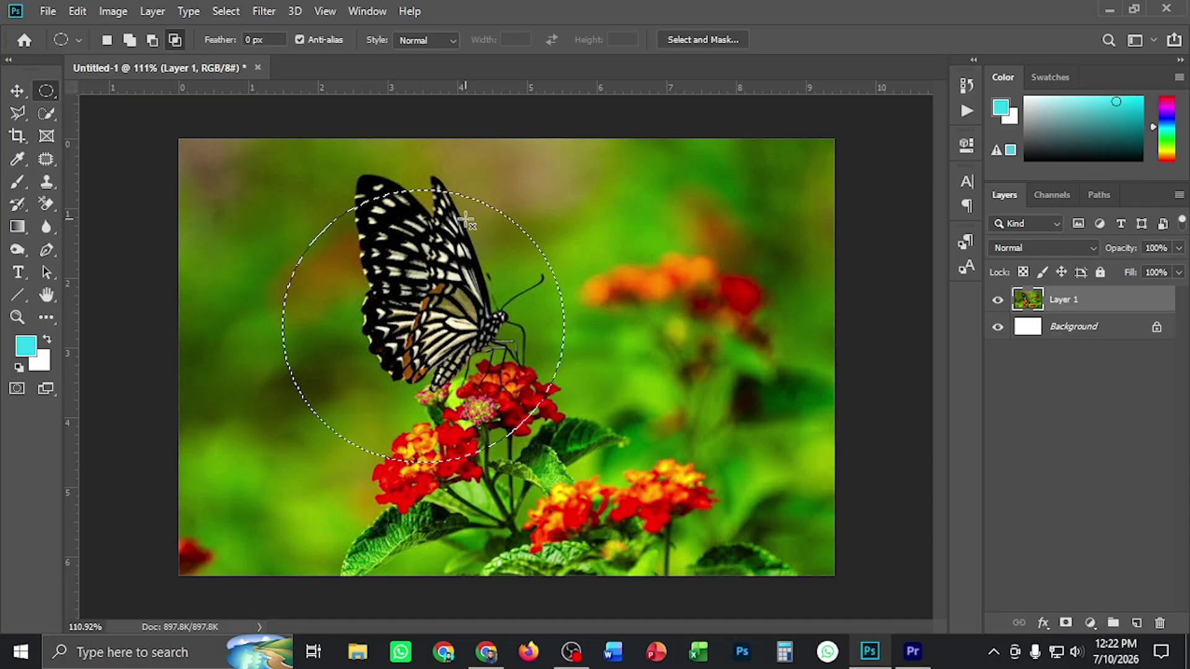
pyautogui.moveTo(442, 175); pyautogui.dragTo(727, 477)
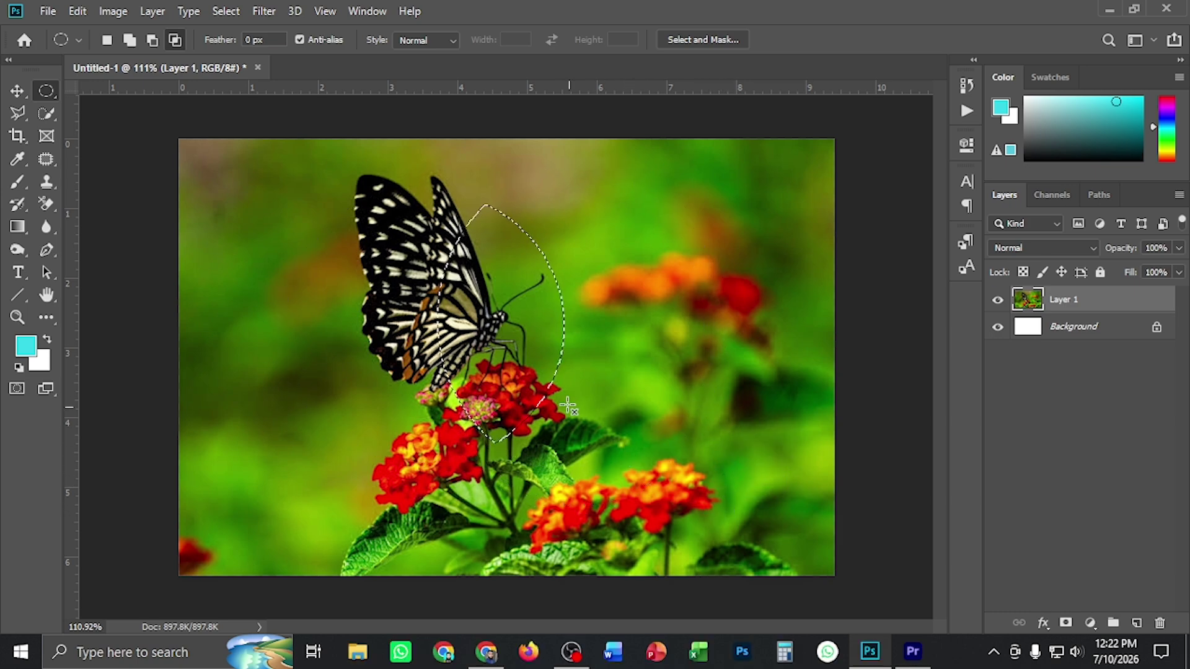
pyautogui.moveTo(548, 390); pyautogui.dragTo(659, 360)
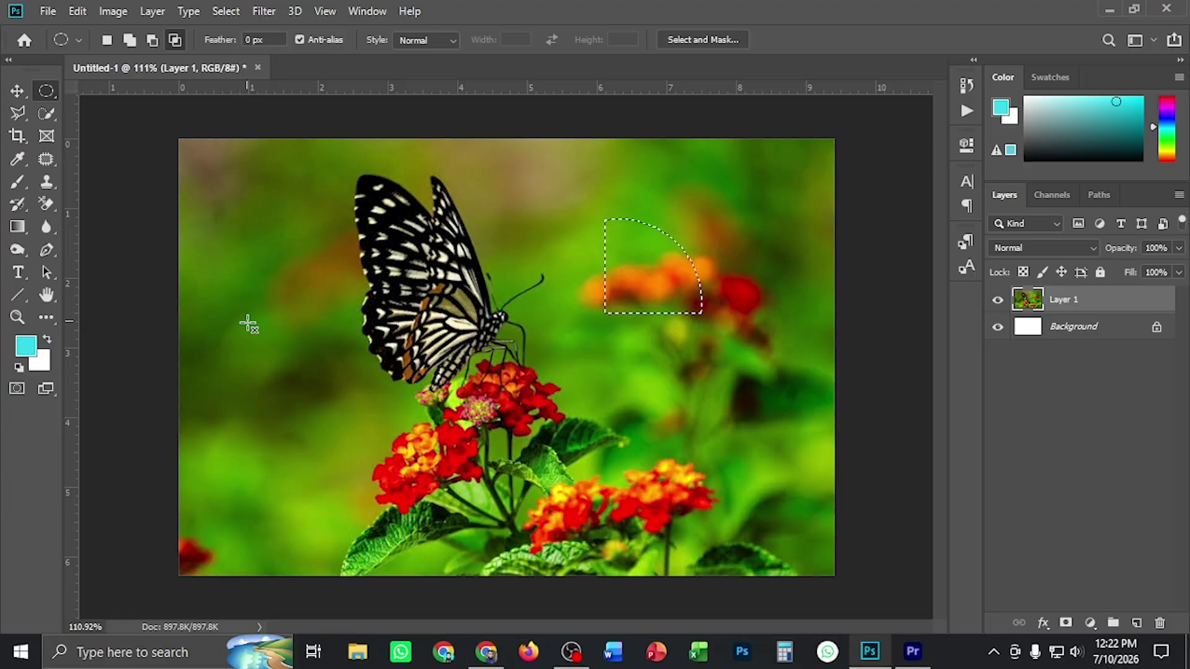
# Step: Clear the intersected selection and draw a freehand Lasso selection around the whole butterfly, including its antennae and legs
pyautogui.click(16, 109)
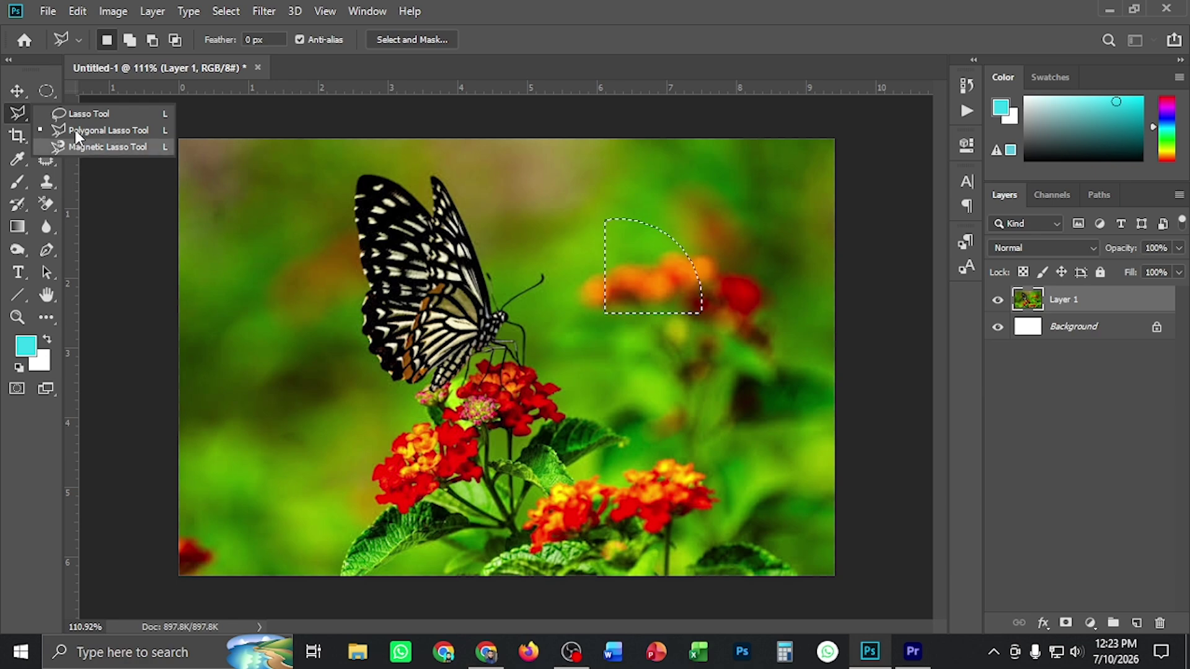
pyautogui.click(81, 114)
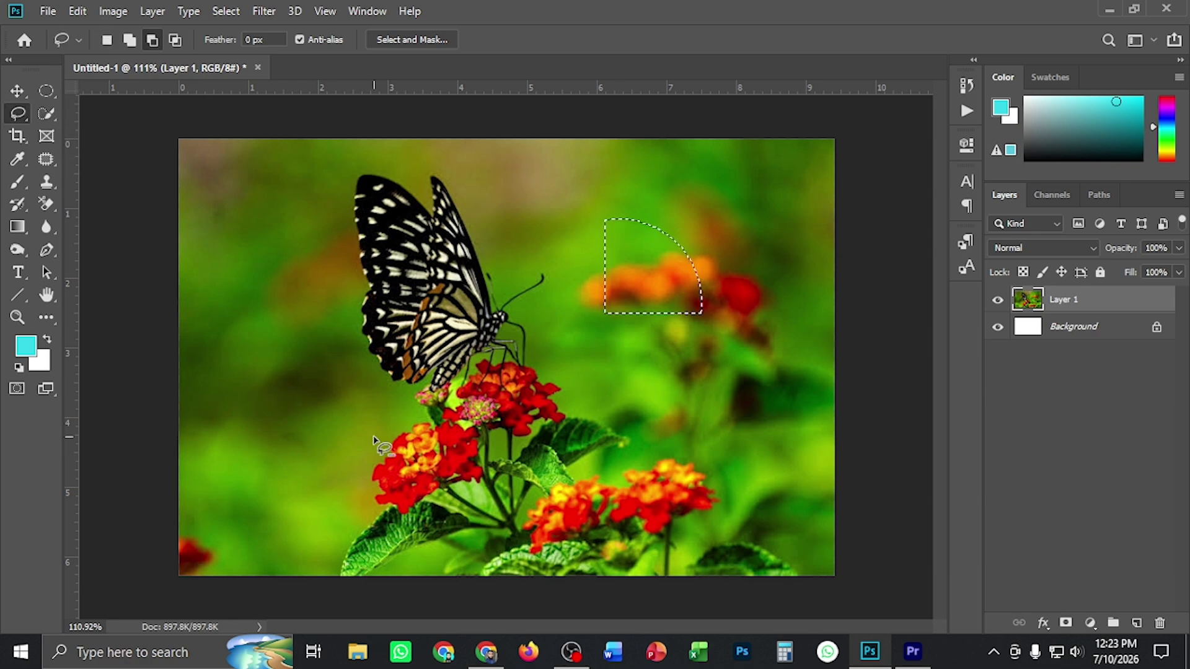
pyautogui.click(19, 93)
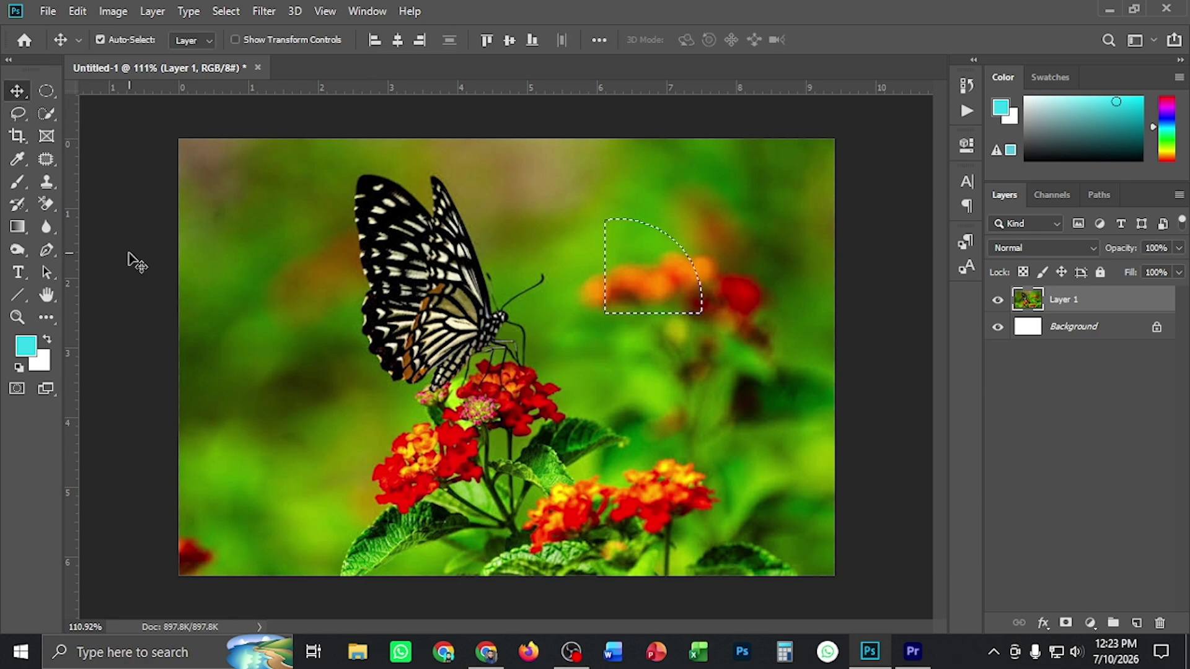
pyautogui.press('l')
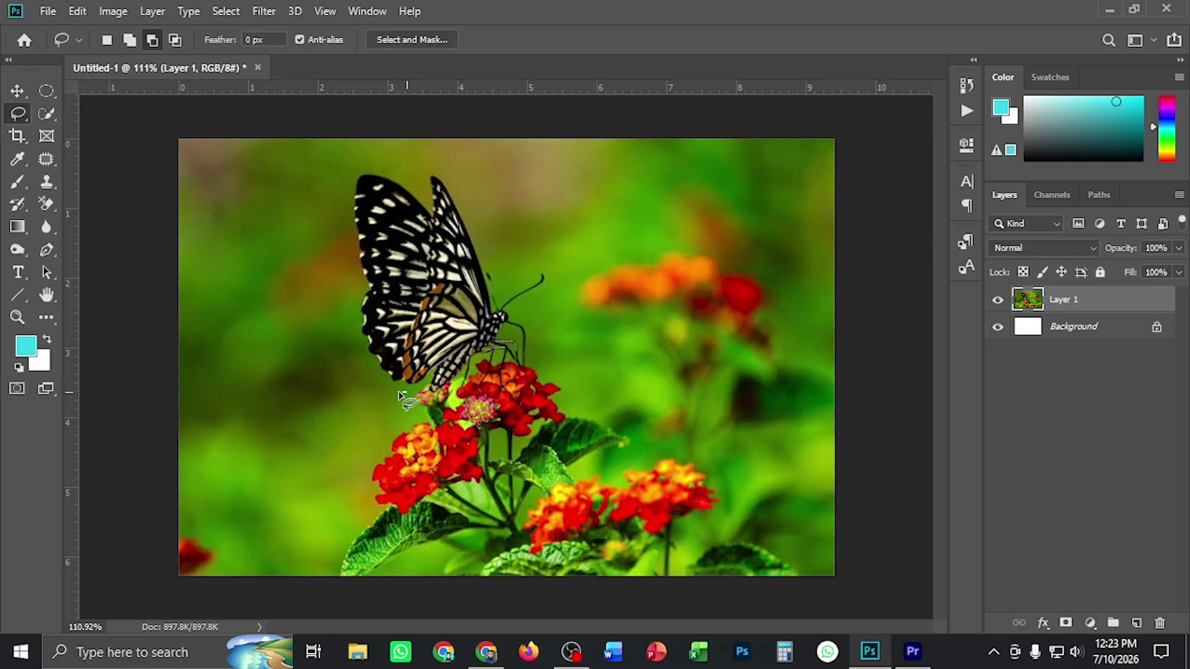
pyautogui.moveTo(402, 395)
pyautogui.mouseDown()
pyautogui.moveTo(353, 308)
pyautogui.moveTo(341, 162)
pyautogui.moveTo(348, 149)
pyautogui.moveTo(408, 179)
pyautogui.moveTo(449, 169)
pyautogui.mouseUp()
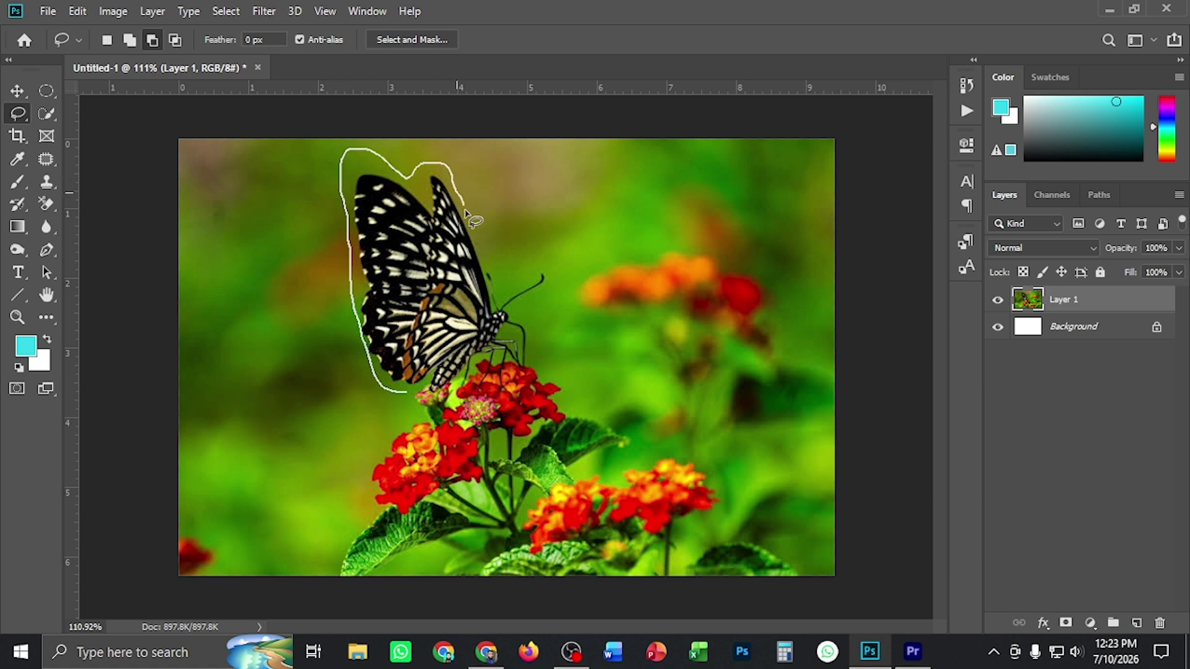
pyautogui.moveTo(500, 284)
pyautogui.mouseDown()
pyautogui.moveTo(547, 267)
pyautogui.moveTo(410, 412)
pyautogui.mouseUp()
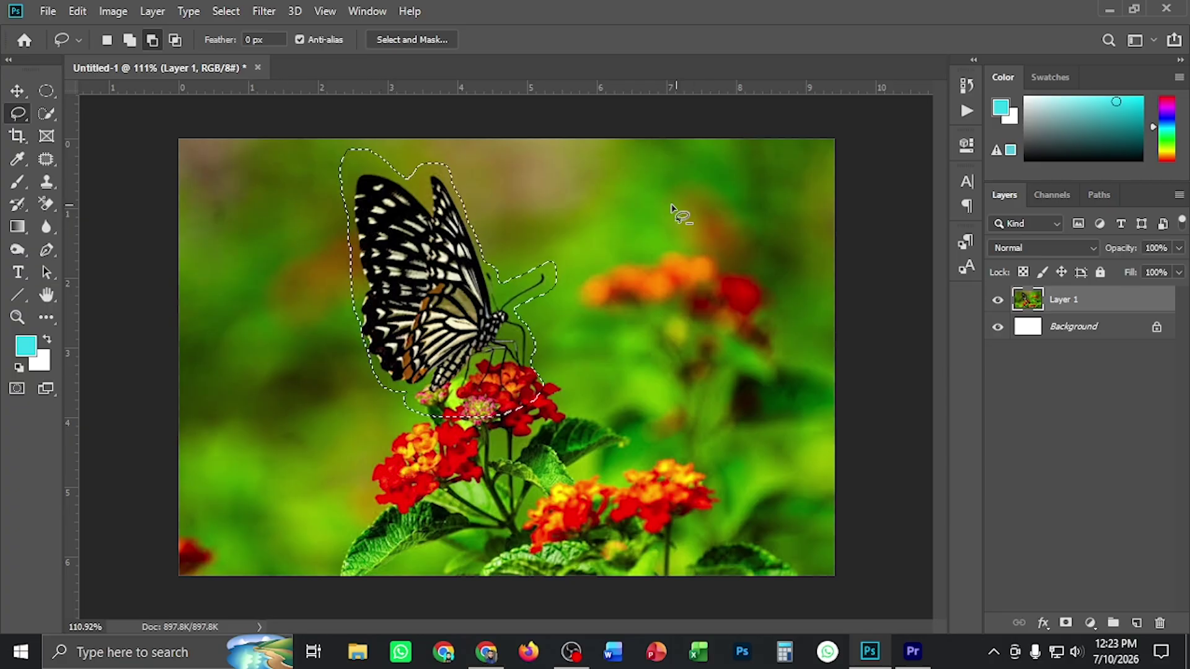
# Step: Try to subtract a freehand area beside the blurred orange flowers, and clear the butterfly selection
pyautogui.moveTo(681, 198)
pyautogui.mouseDown()
pyautogui.moveTo(620, 249)
pyautogui.moveTo(646, 225)
pyautogui.moveTo(626, 310)
pyautogui.moveTo(604, 291)
pyautogui.moveTo(657, 322)
pyautogui.moveTo(610, 322)
pyautogui.mouseUp()
pyautogui.press('Escape')
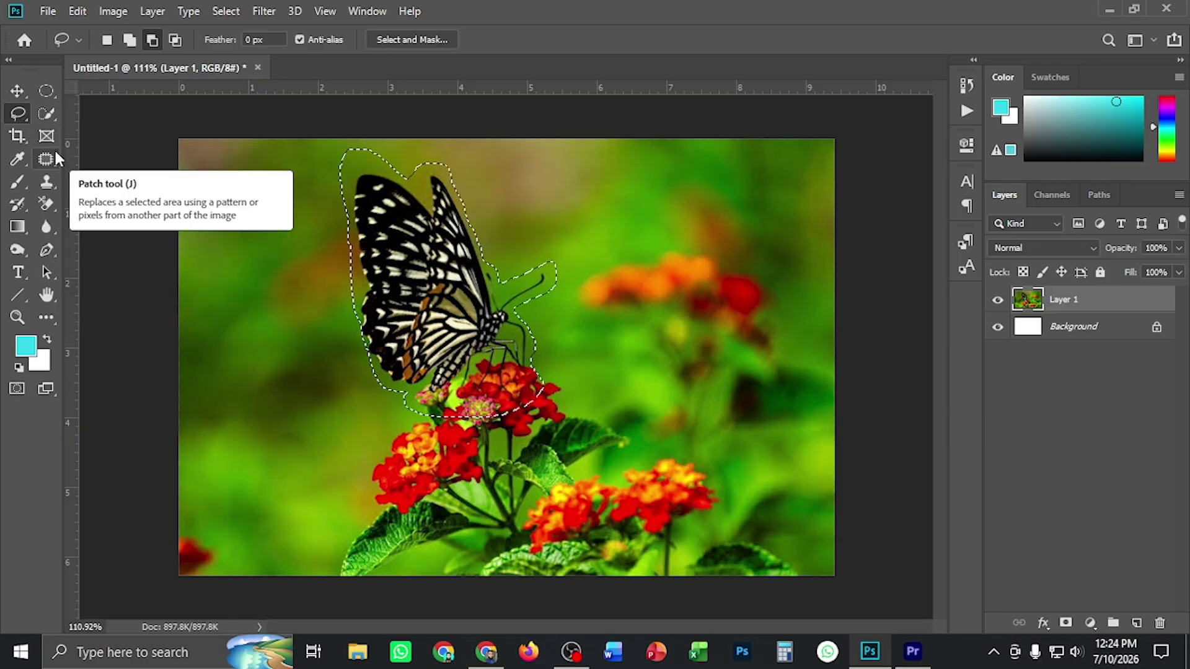
pyautogui.hotkey('ctrl', 'd')
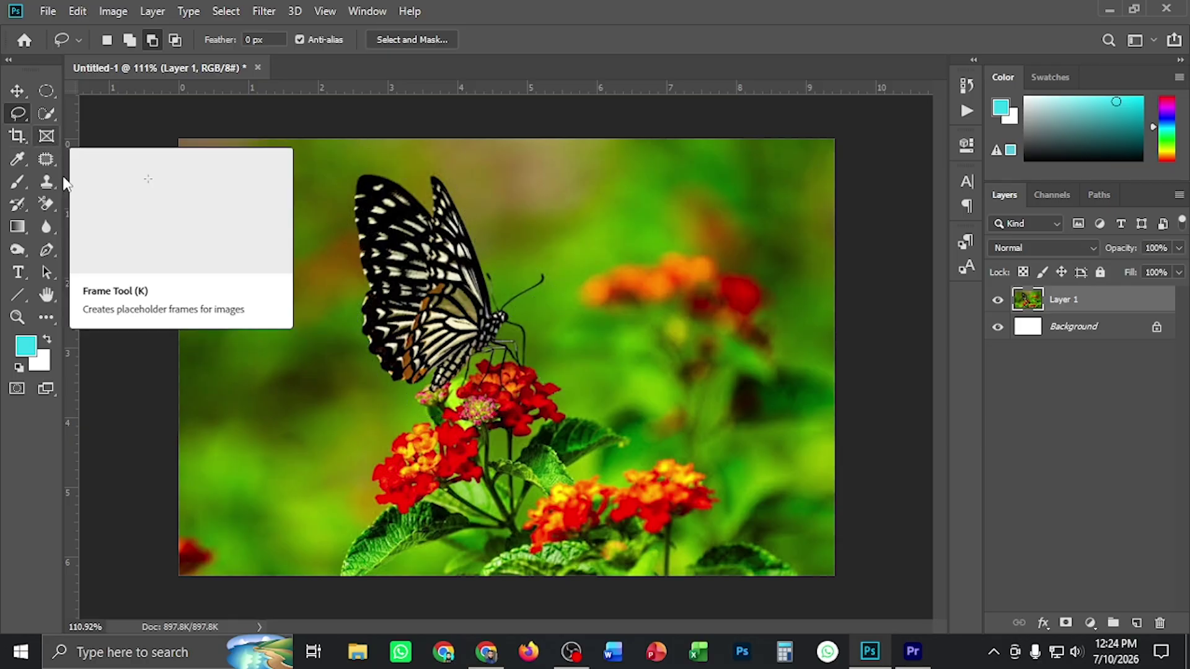
# Step: Draw a four-sided Polygonal Lasso selection enclosing the butterfly and the blurred orange flowers
pyautogui.click(25, 89)
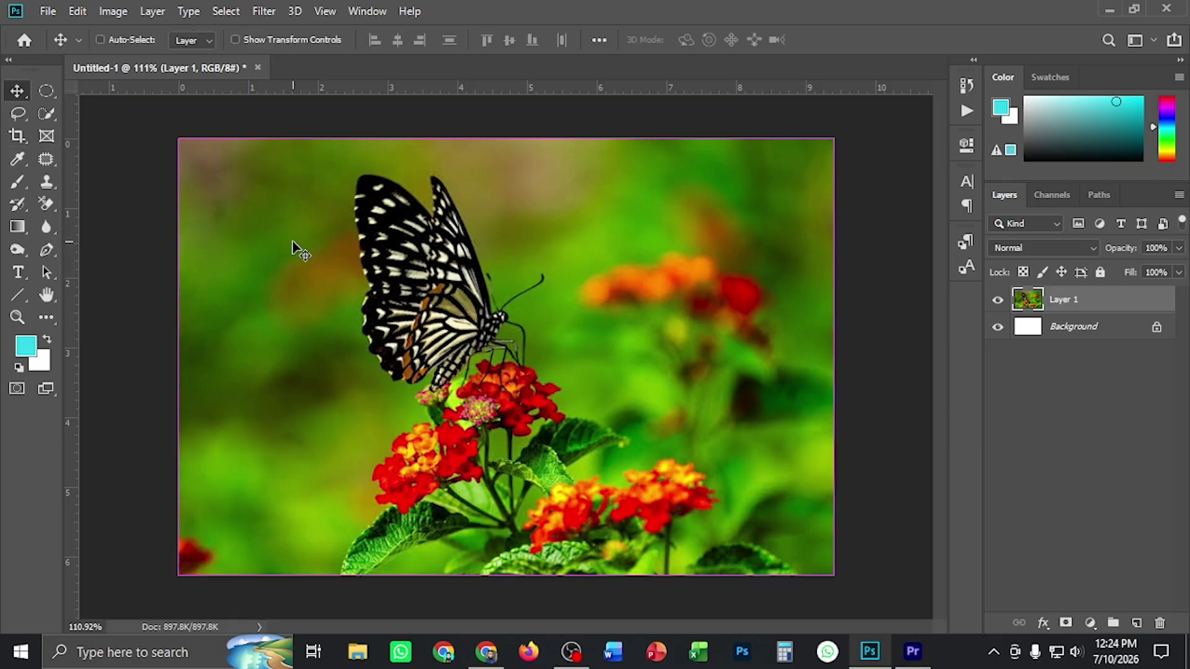
pyautogui.click(25, 110)
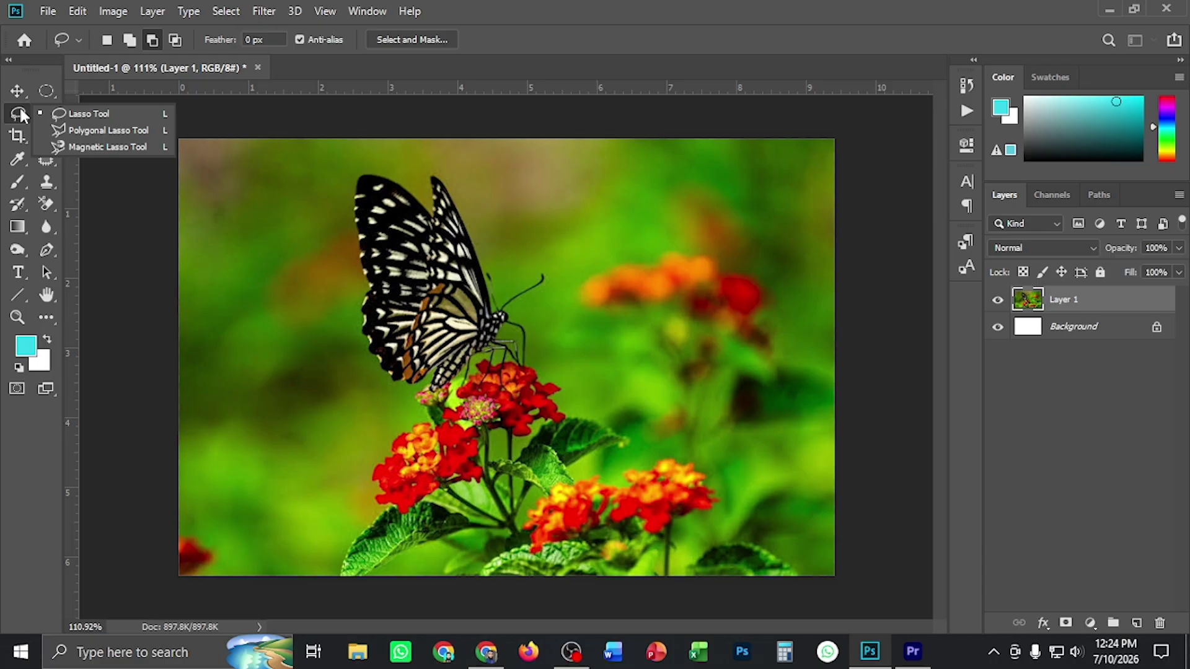
pyautogui.click(96, 131)
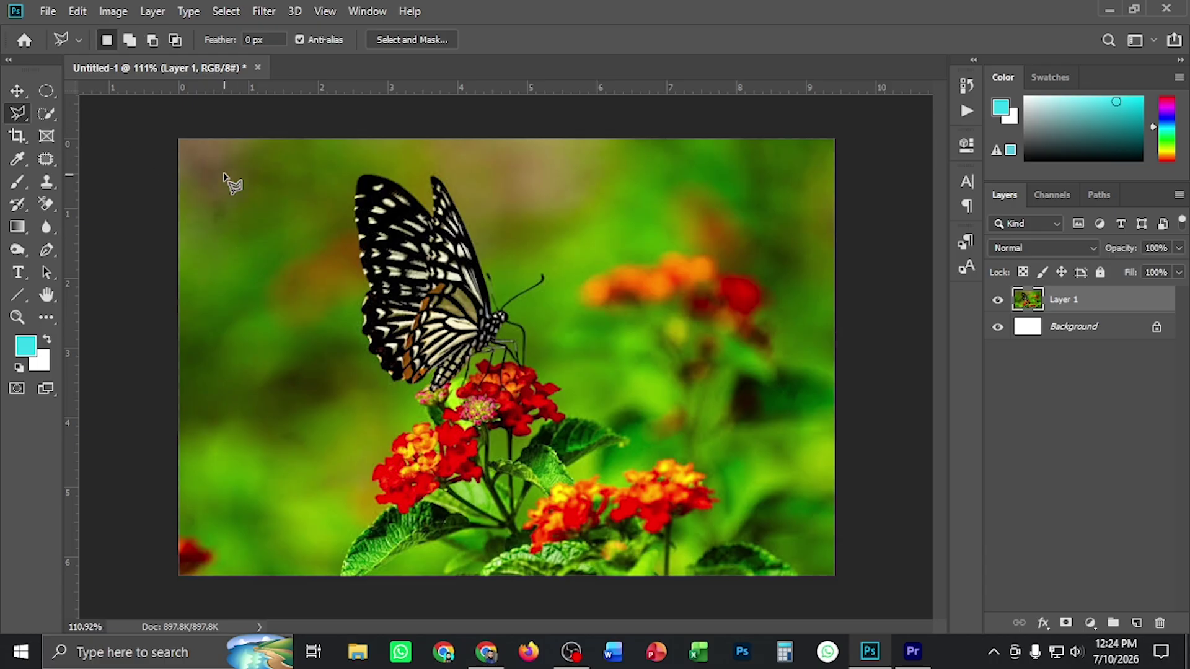
pyautogui.click(222, 169)
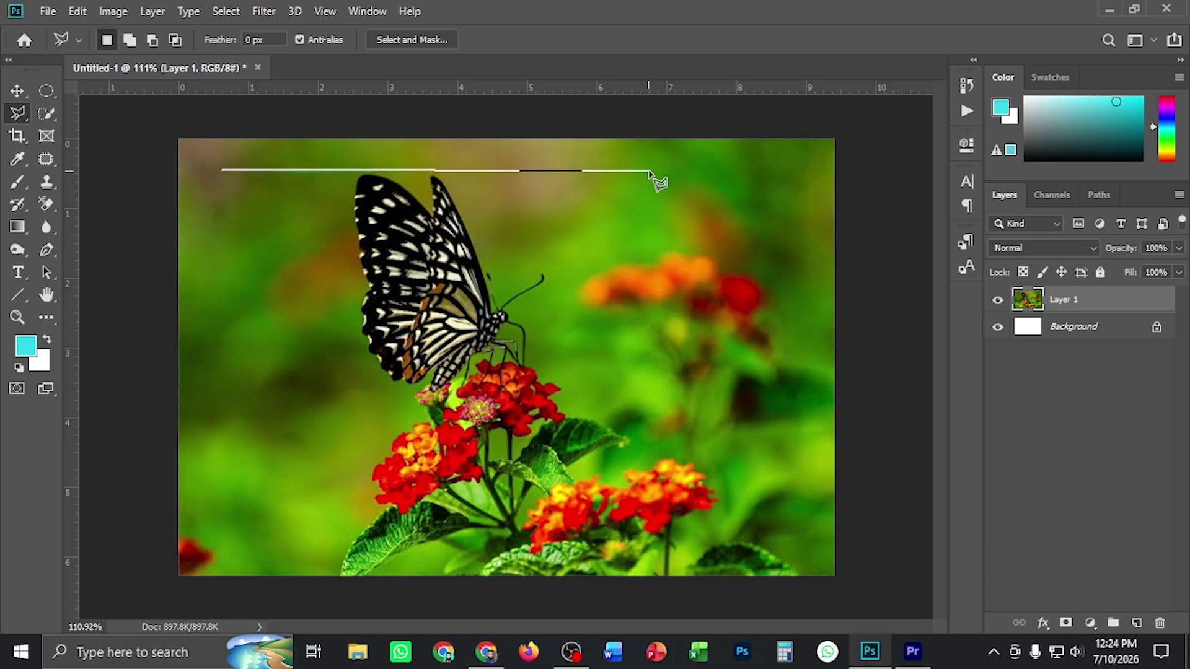
pyautogui.click(768, 168)
pyautogui.click(758, 460)
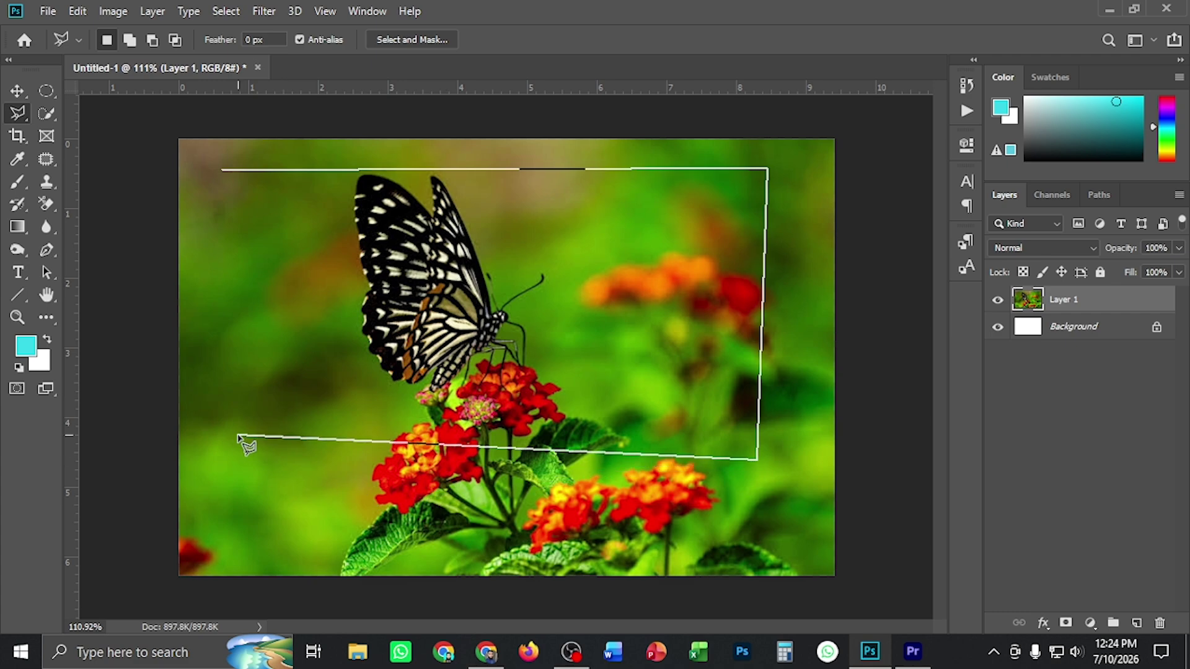
pyautogui.click(237, 435)
pyautogui.click(223, 169)
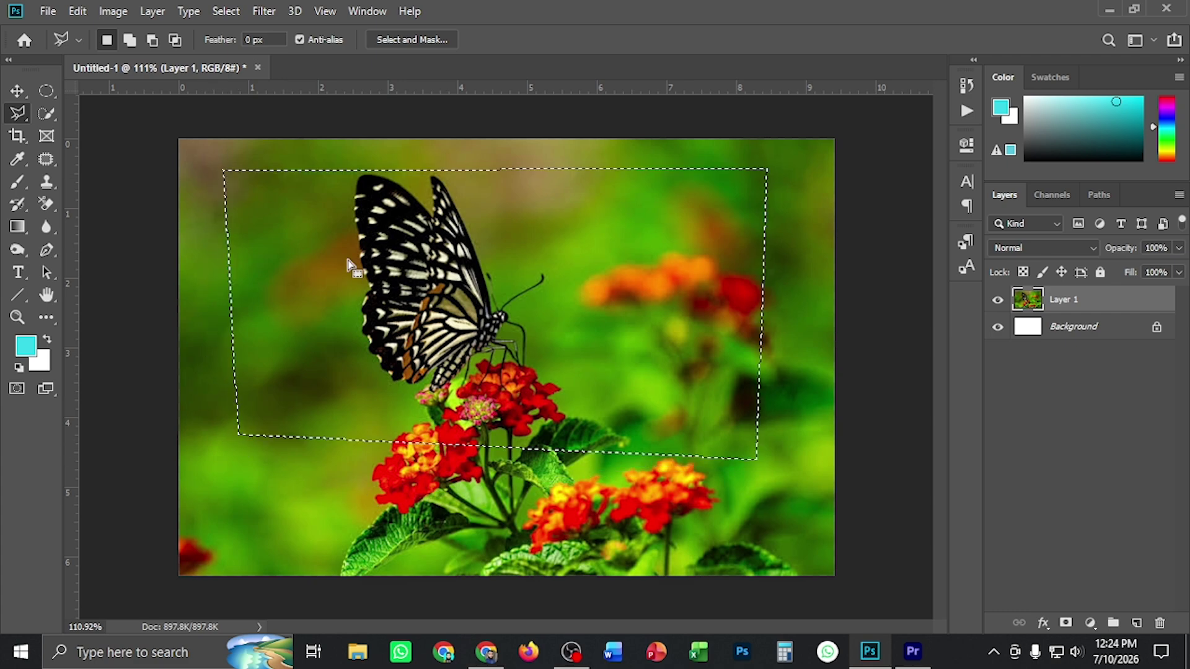
# Step: Clear the four-sided selection and try a zigzag Polygonal Lasso outline crossing the butterfly and the blurred flowers
pyautogui.hotkey('ctrl', 'd')
pyautogui.click(199, 160)
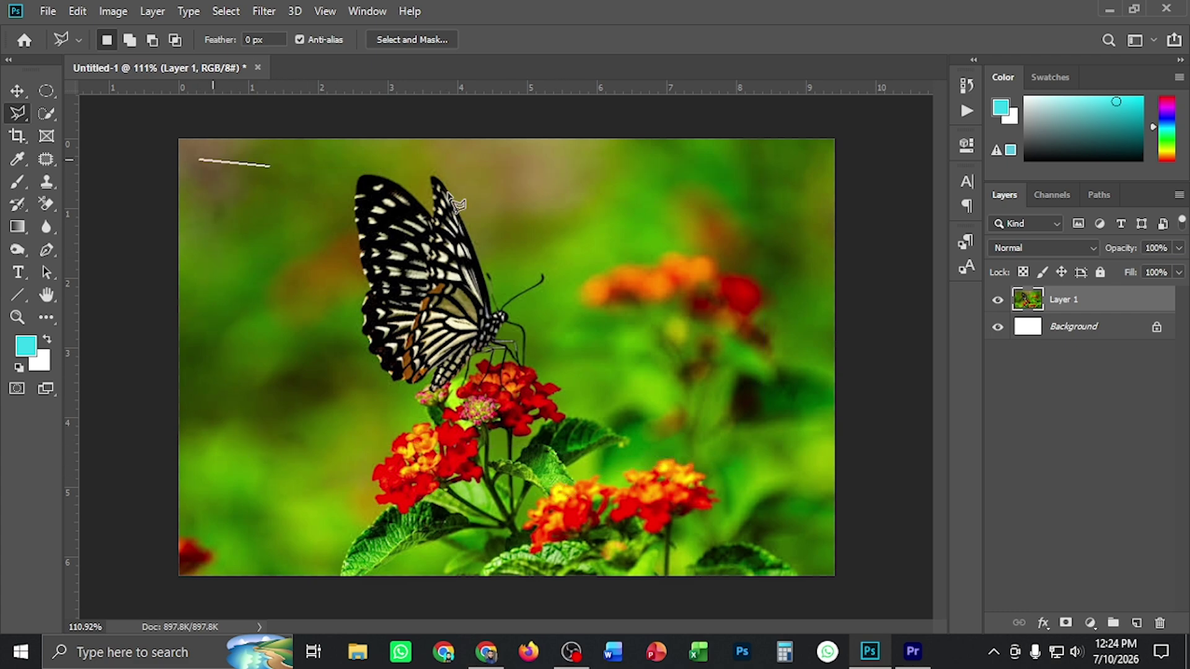
pyautogui.click(761, 370)
pyautogui.click(760, 197)
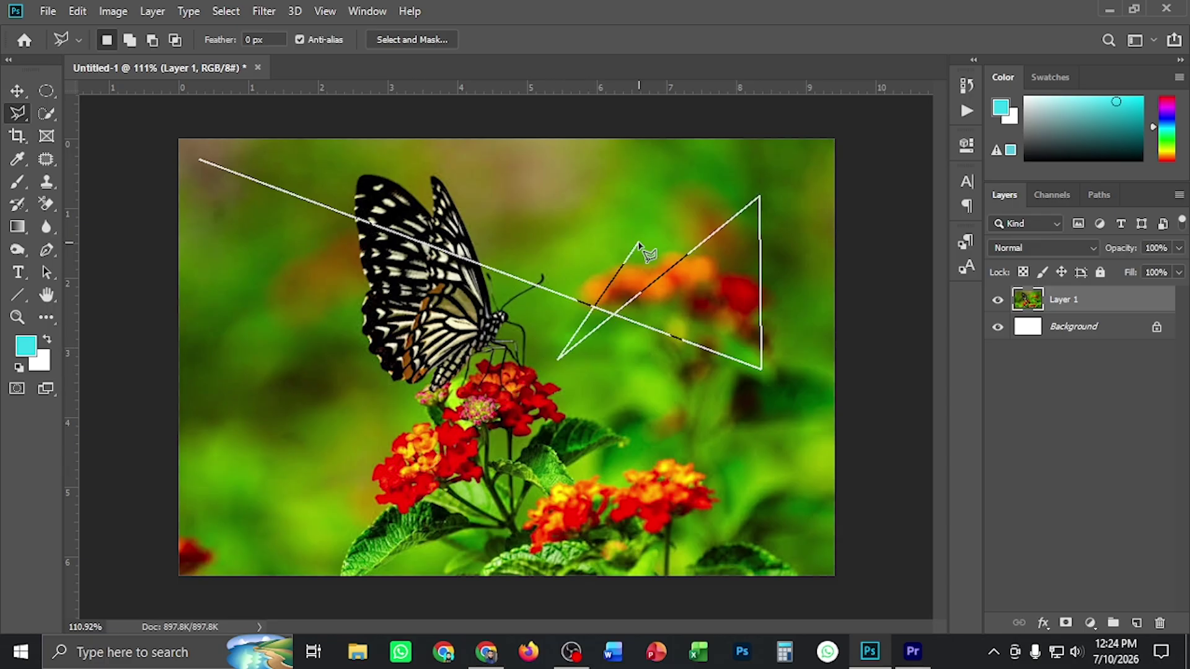
pyautogui.press('BackSpace')
pyautogui.press('Escape')
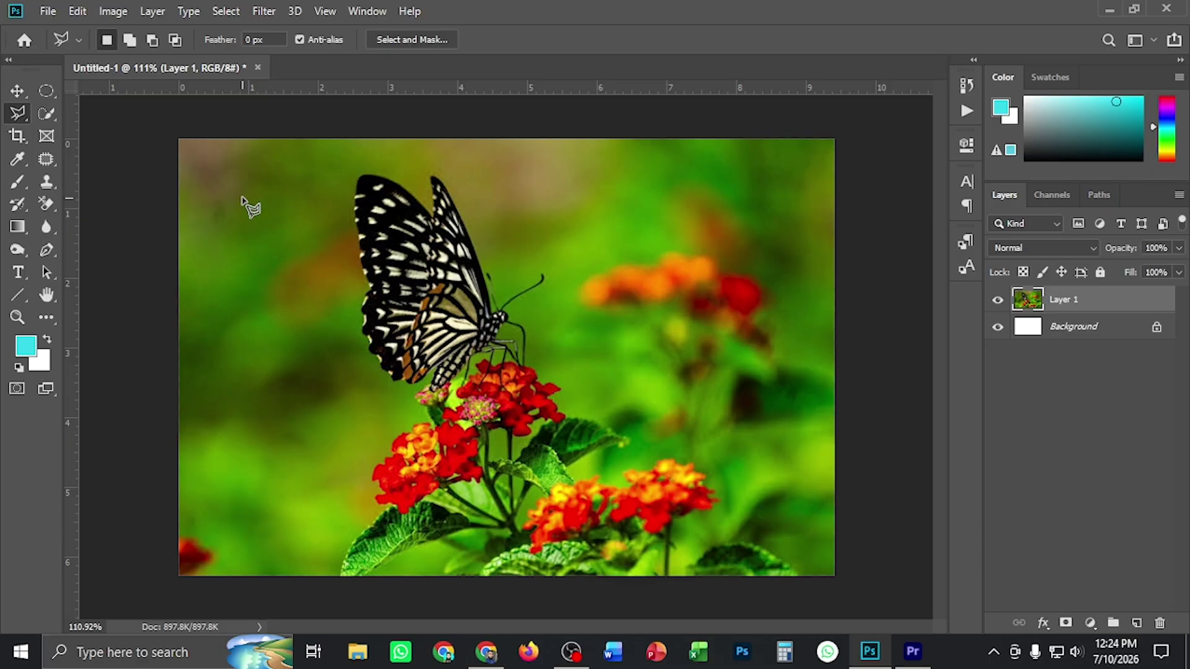
# Step: Draw a rectangular Polygonal Lasso selection with constrained straight edges, about 8 in wide and 5 in high, around the butterfly and flowers
pyautogui.click(219, 175)
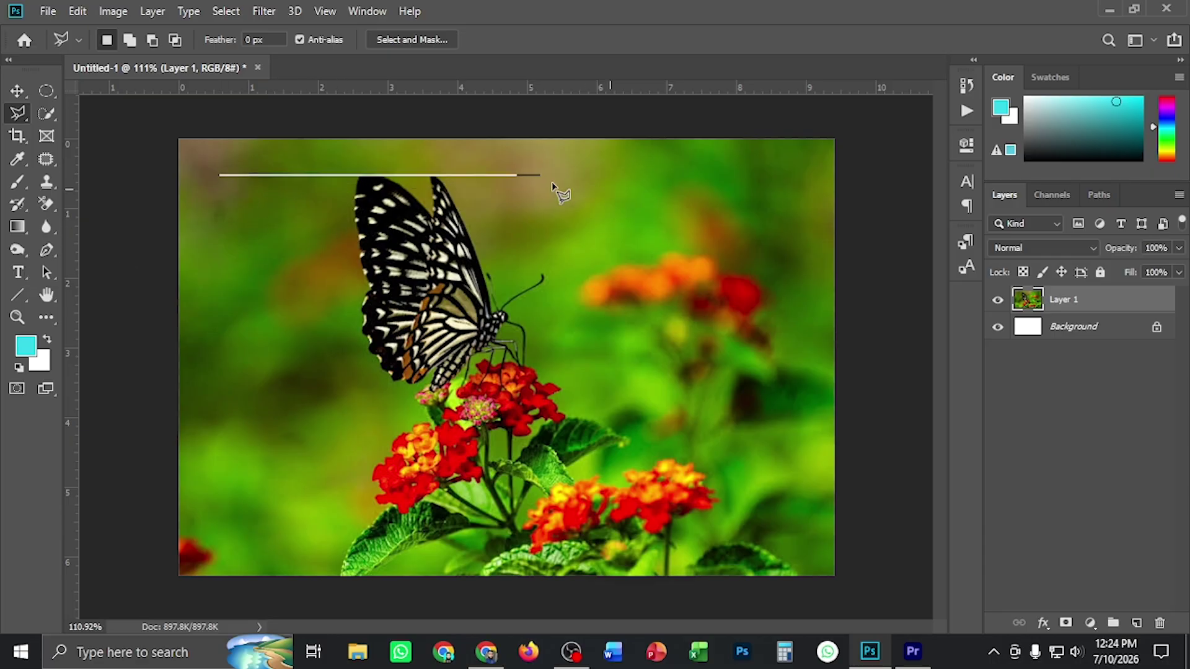
pyautogui.click(777, 176)
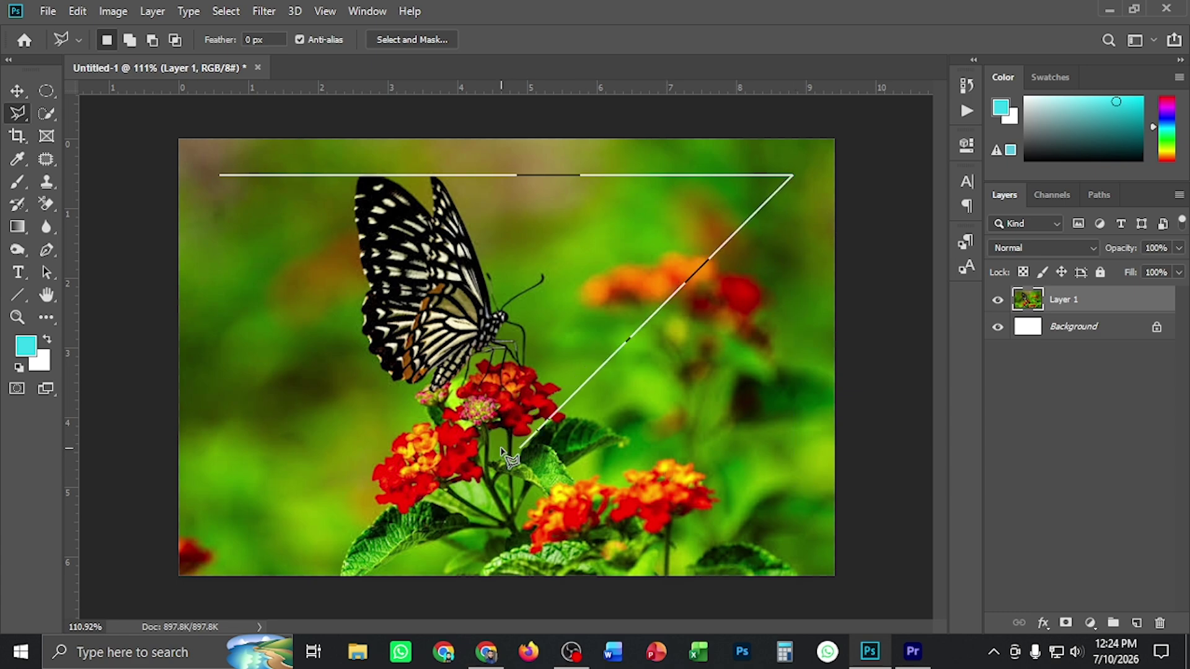
pyautogui.press('shift')
pyautogui.keyDown('shift'); pyautogui.click(752, 524); pyautogui.keyUp('shift')
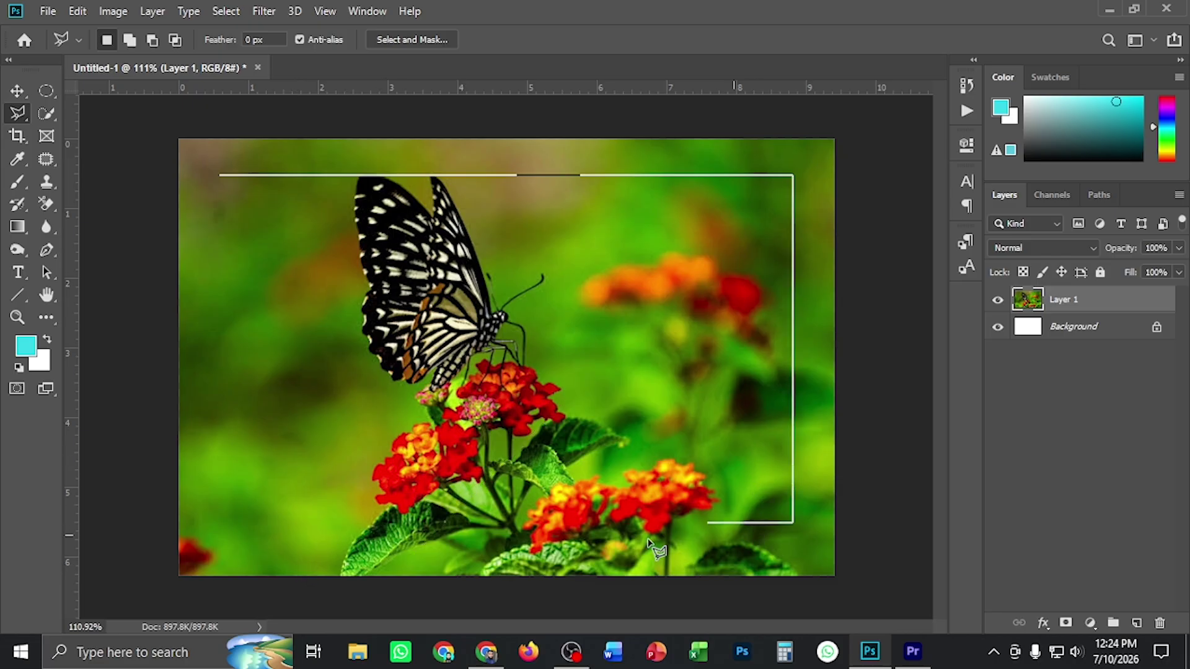
pyautogui.keyDown('shift'); pyautogui.click(224, 524); pyautogui.keyUp('shift')
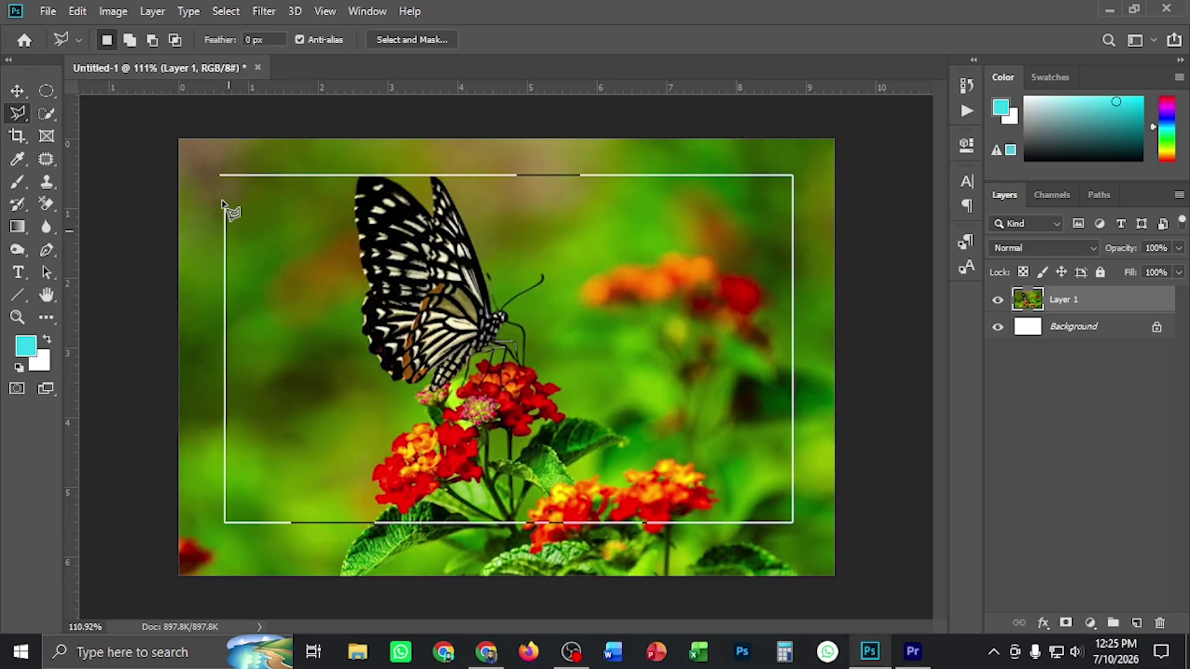
pyautogui.click(221, 179)
pyautogui.scroll(-1, 220, 179)
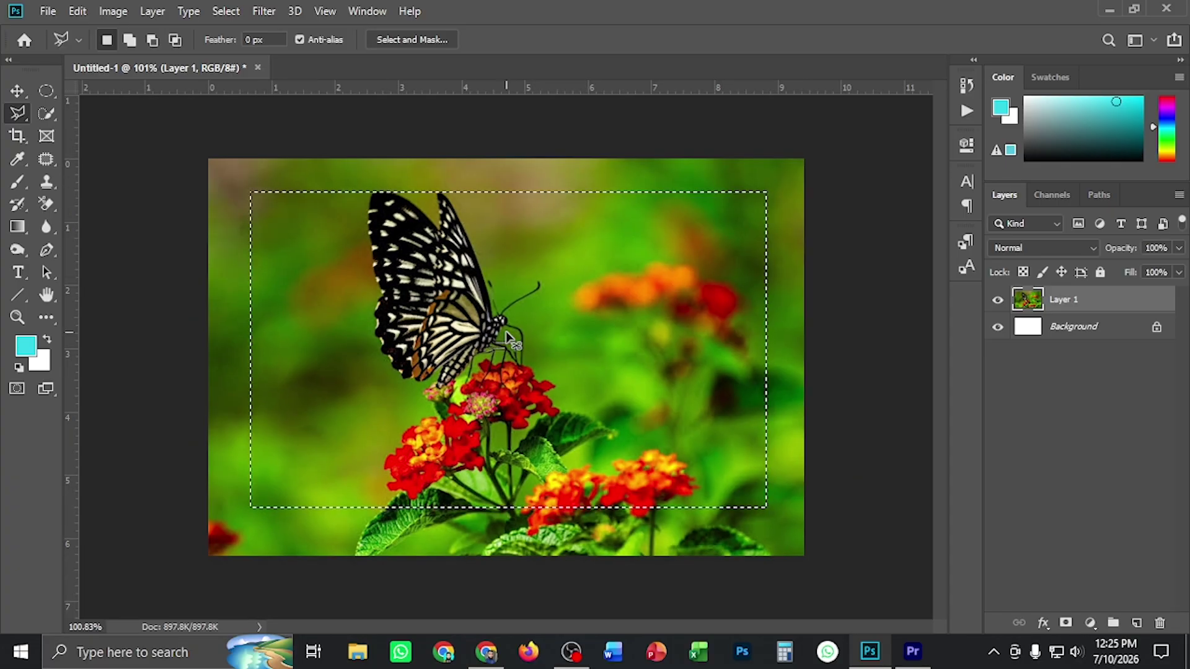
# Step: Clear the rectangular selection, trace the butterfly's large left wing with the Magnetic Lasso Tool and discard the outline
pyautogui.hotkey('ctrl', 'd')
pyautogui.rightClick(21, 118)
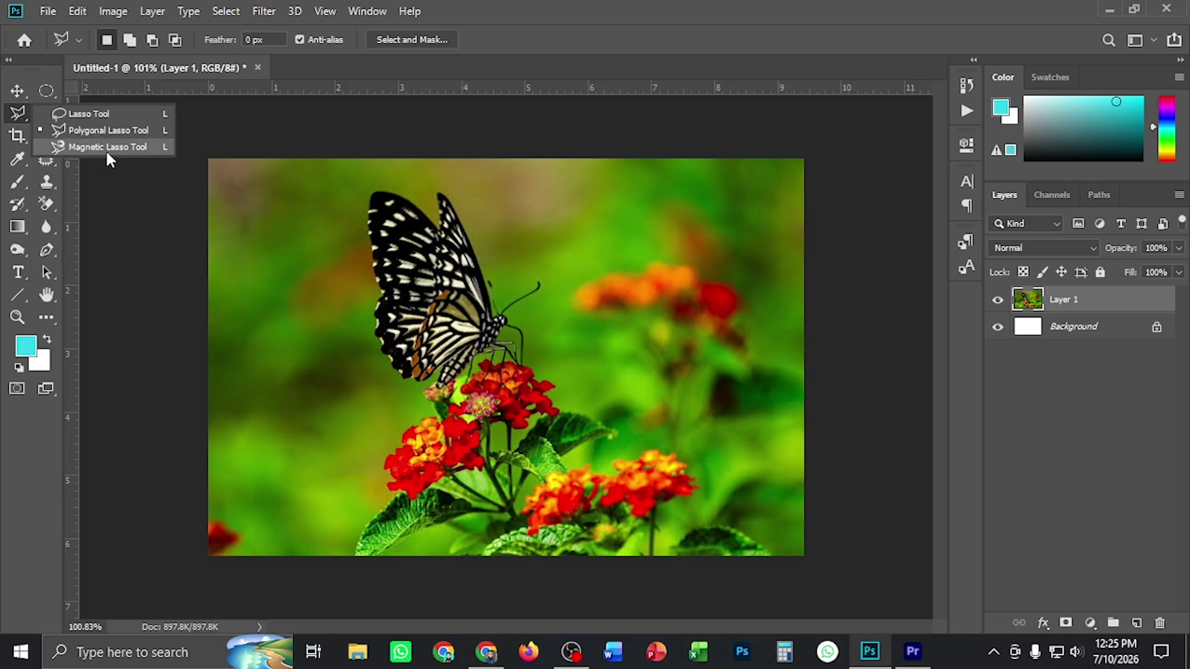
pyautogui.click(102, 149)
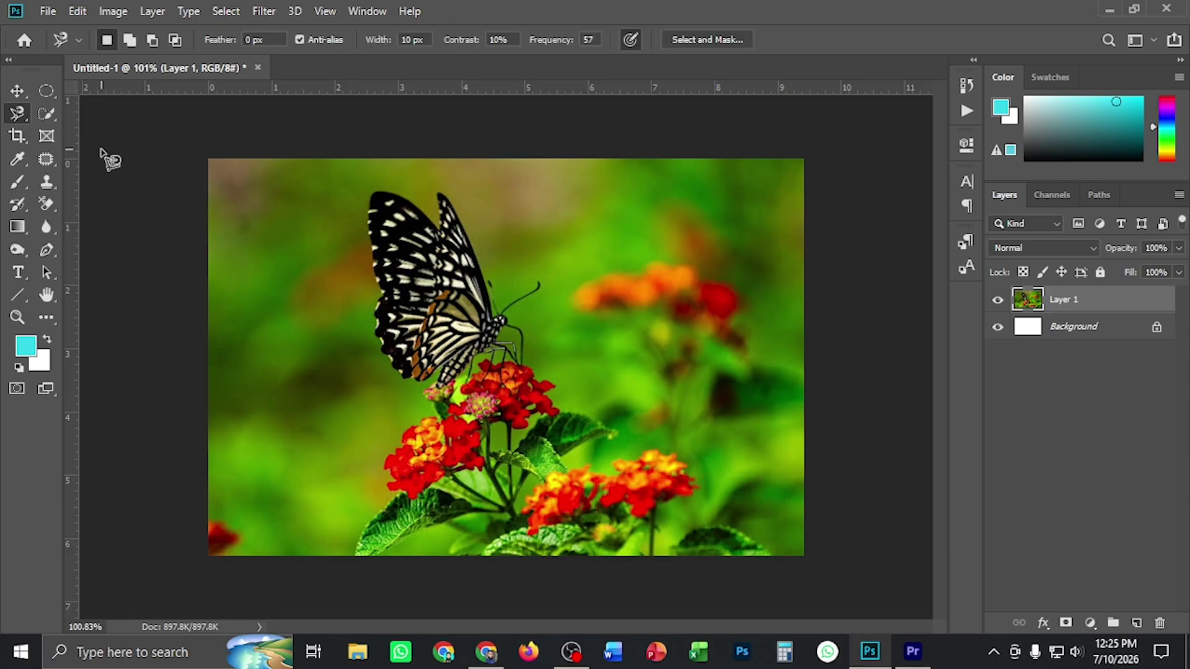
pyautogui.scroll(5, 402, 387)
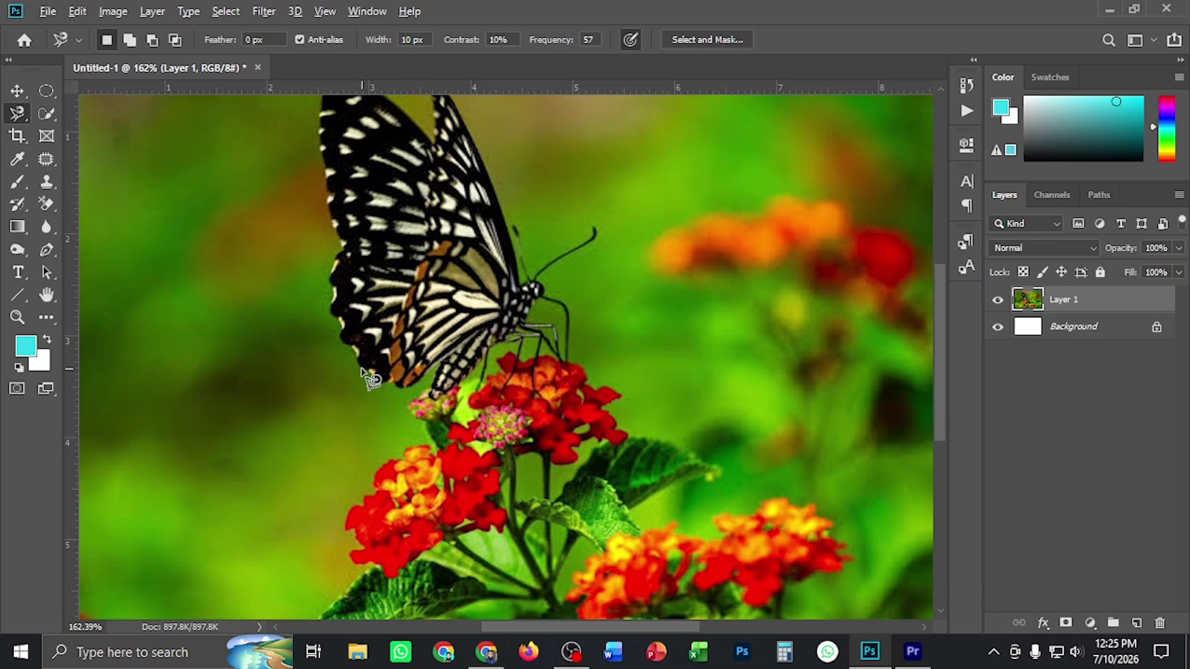
pyautogui.scroll(2, 375, 378)
pyautogui.scroll(-2, 428, 307)
pyautogui.scroll(-2, 426, 303)
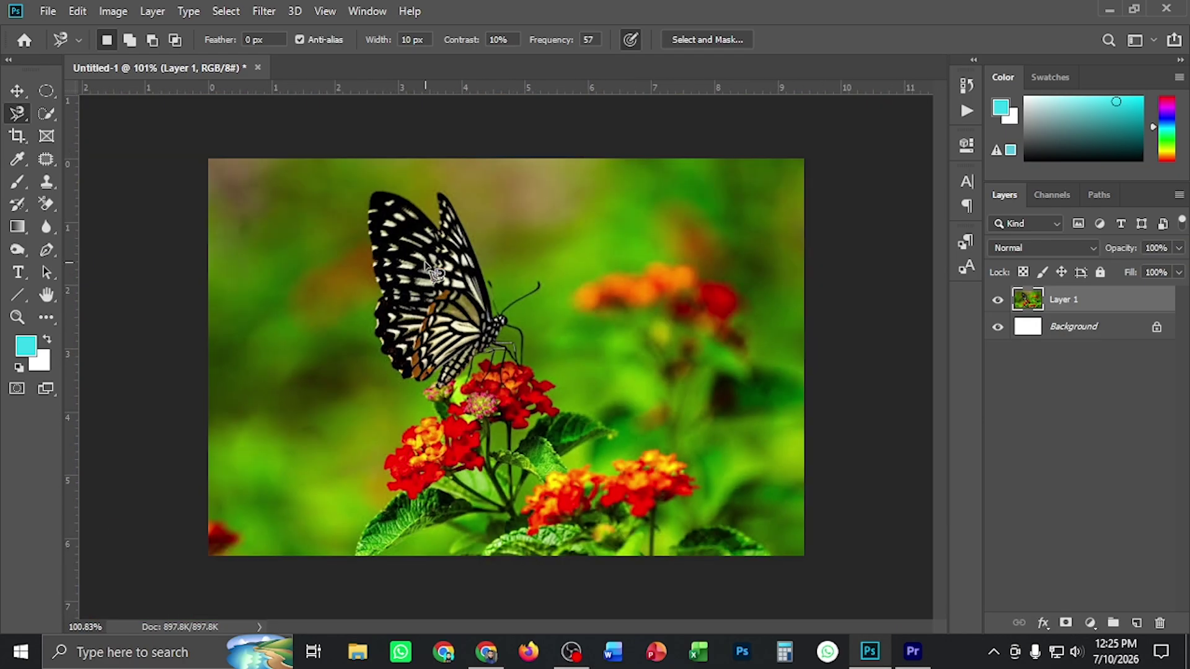
pyautogui.scroll(2, 427, 273)
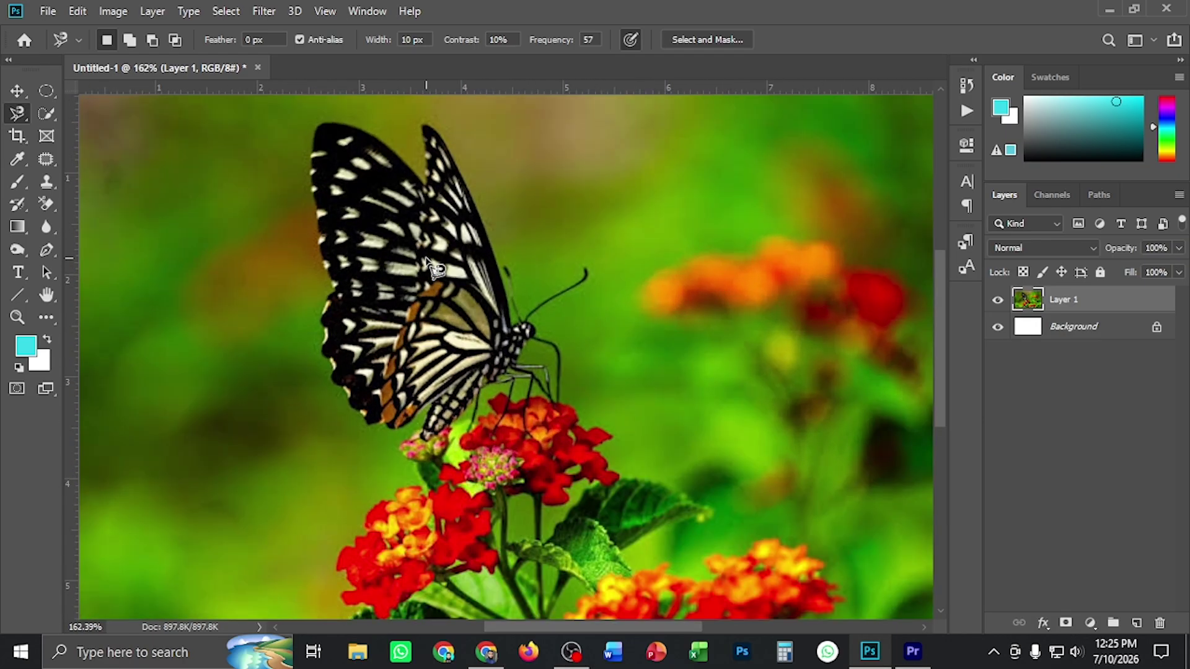
pyautogui.click(424, 183)
pyautogui.moveTo(311, 154)
pyautogui.mouseDown()
pyautogui.moveTo(315, 254)
pyautogui.moveTo(335, 287)
pyautogui.moveTo(315, 273)
pyautogui.moveTo(328, 268)
pyautogui.moveTo(308, 239)
pyautogui.moveTo(324, 273)
pyautogui.moveTo(315, 326)
pyautogui.moveTo(385, 437)
pyautogui.mouseUp()
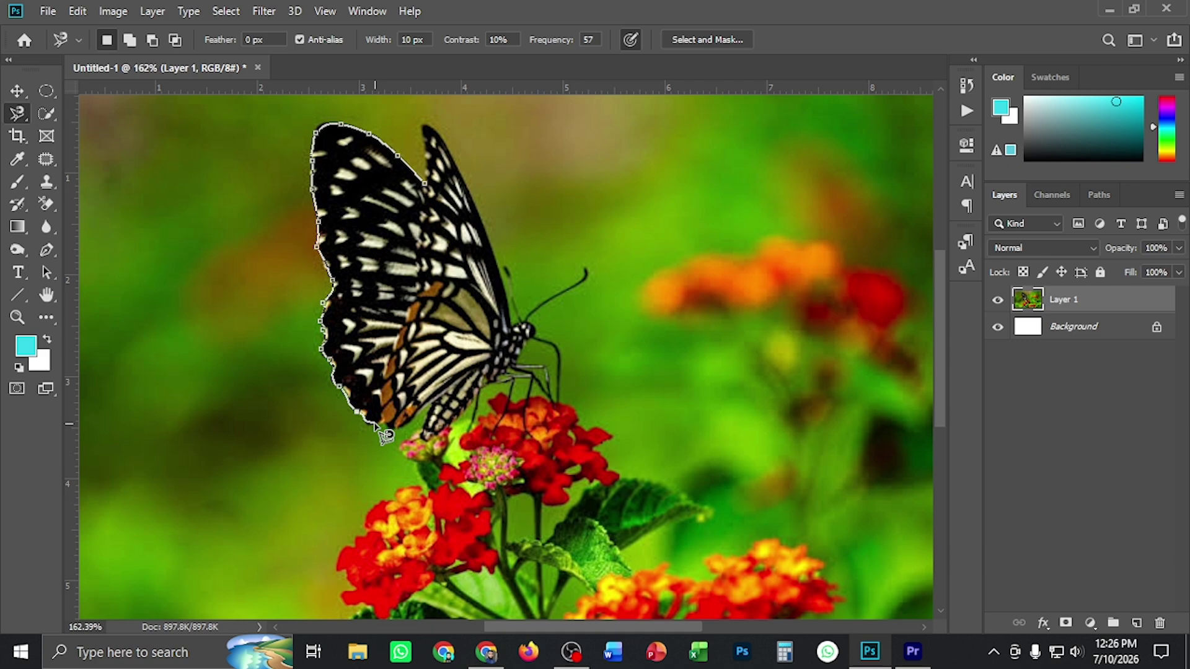
pyautogui.moveTo(386, 436)
pyautogui.mouseDown()
pyautogui.moveTo(378, 408)
pyautogui.moveTo(395, 412)
pyautogui.moveTo(434, 212)
pyautogui.mouseUp()
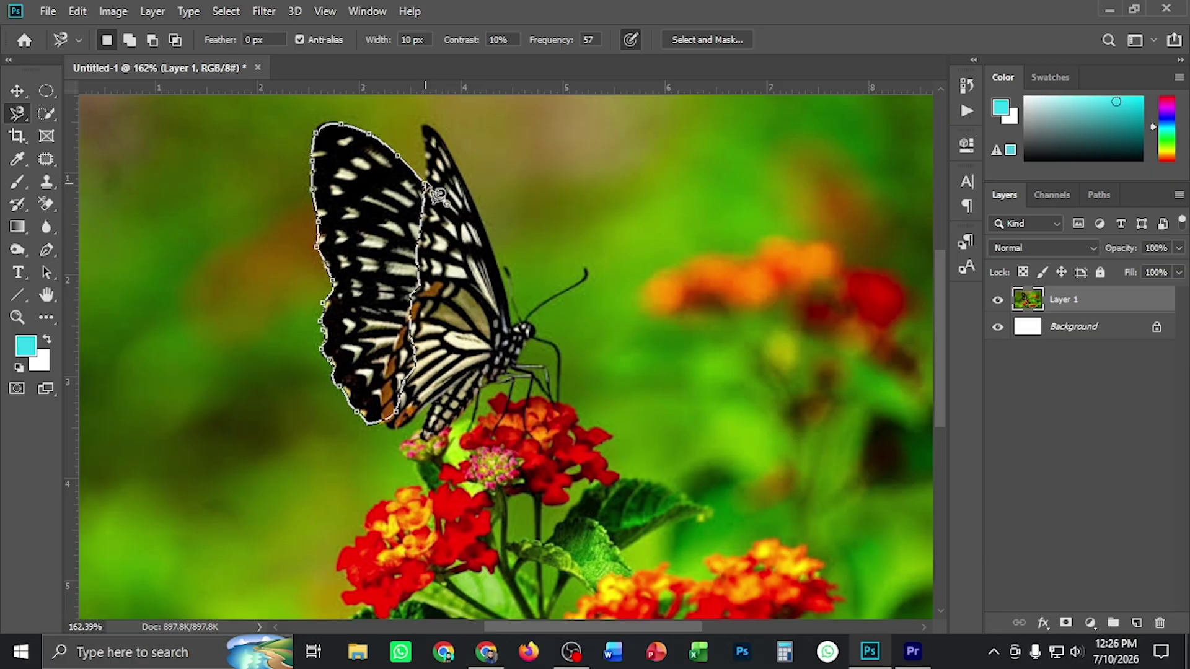
pyautogui.press('Escape')
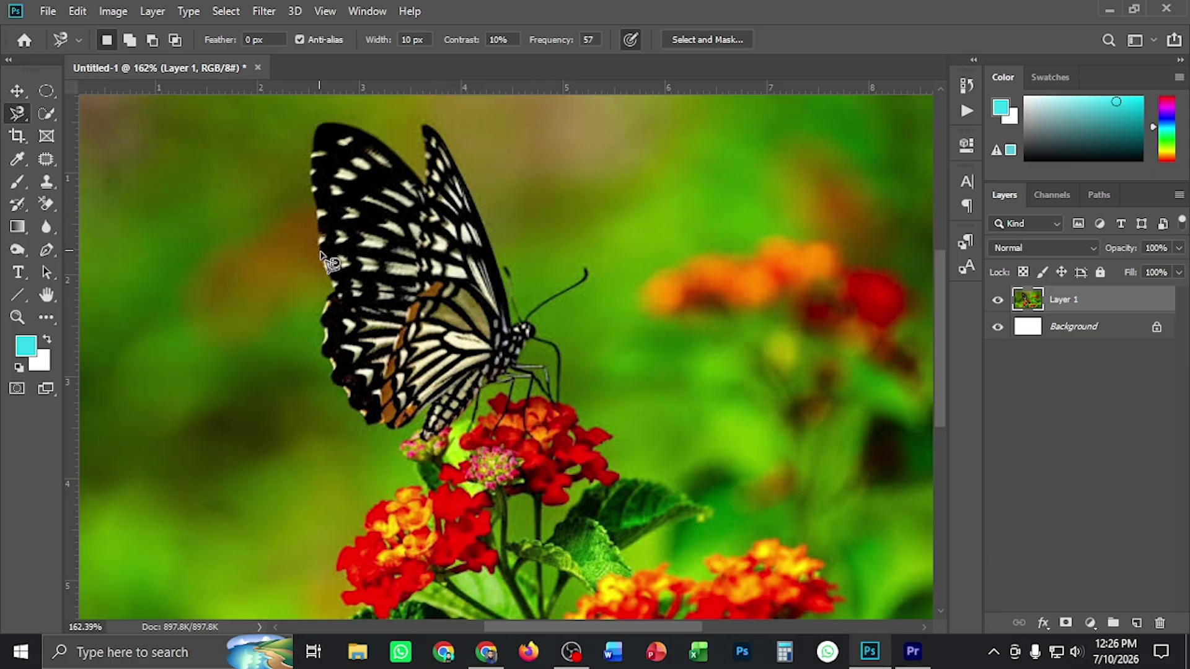
# Step: Outline a four-sided area between the butterfly's head and the blurred red flower with the Polygonal Lasso Tool
pyautogui.rightClick(23, 111)
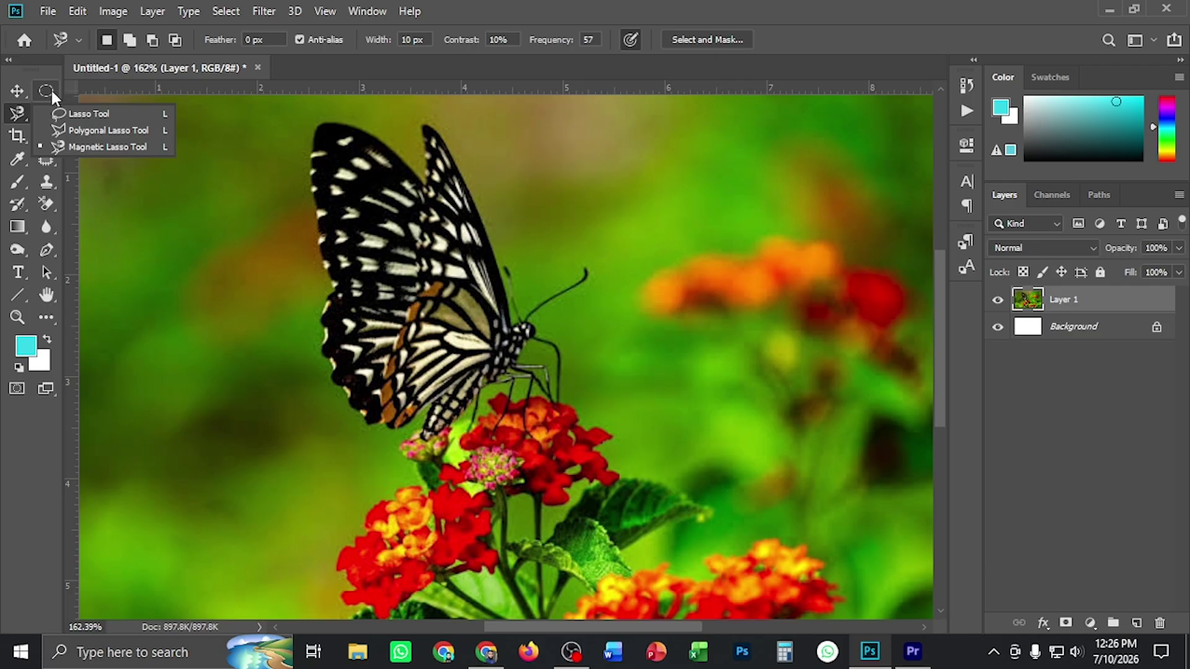
pyautogui.click(84, 130)
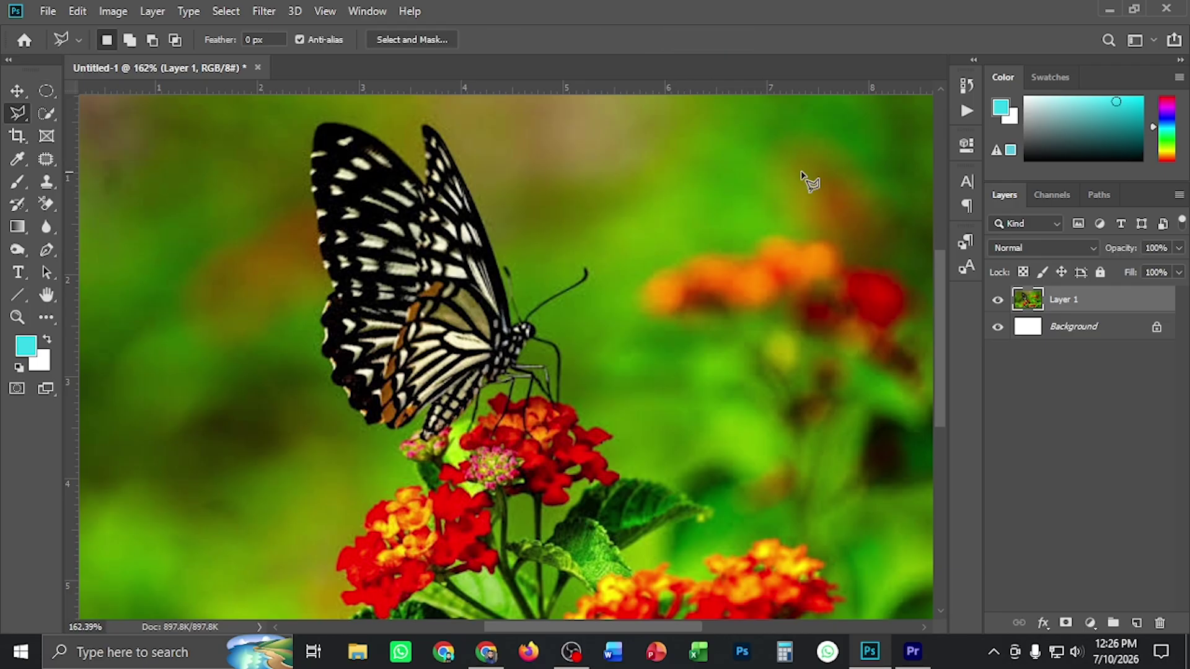
pyautogui.click(862, 160)
pyautogui.click(536, 157)
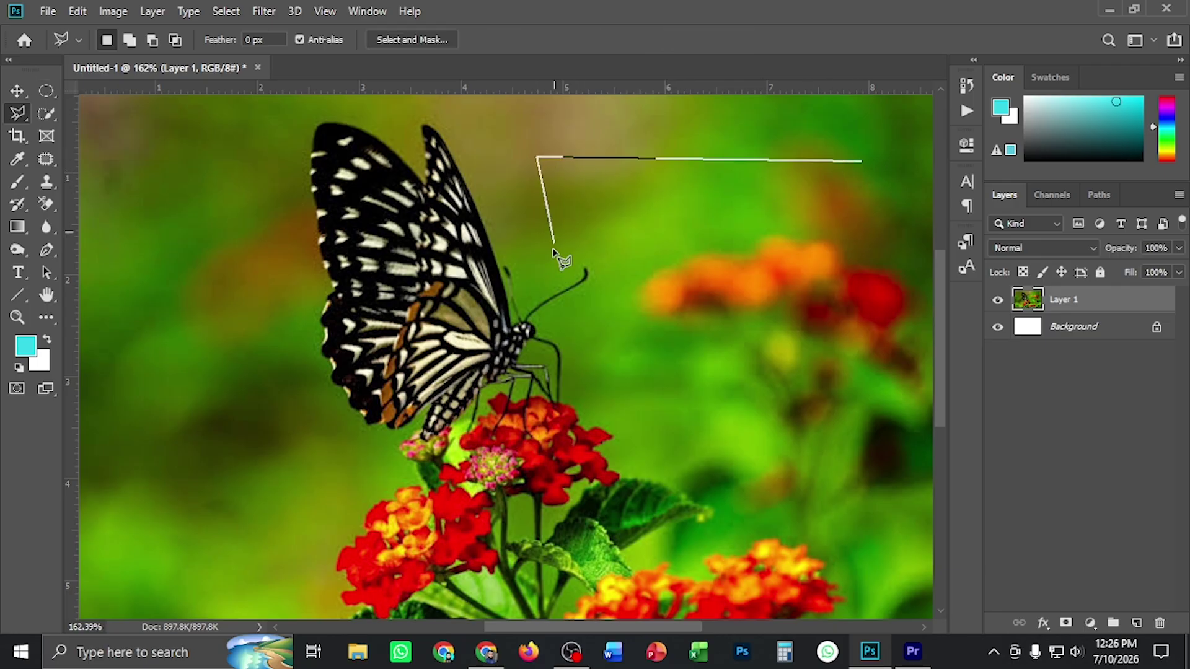
pyautogui.click(537, 357)
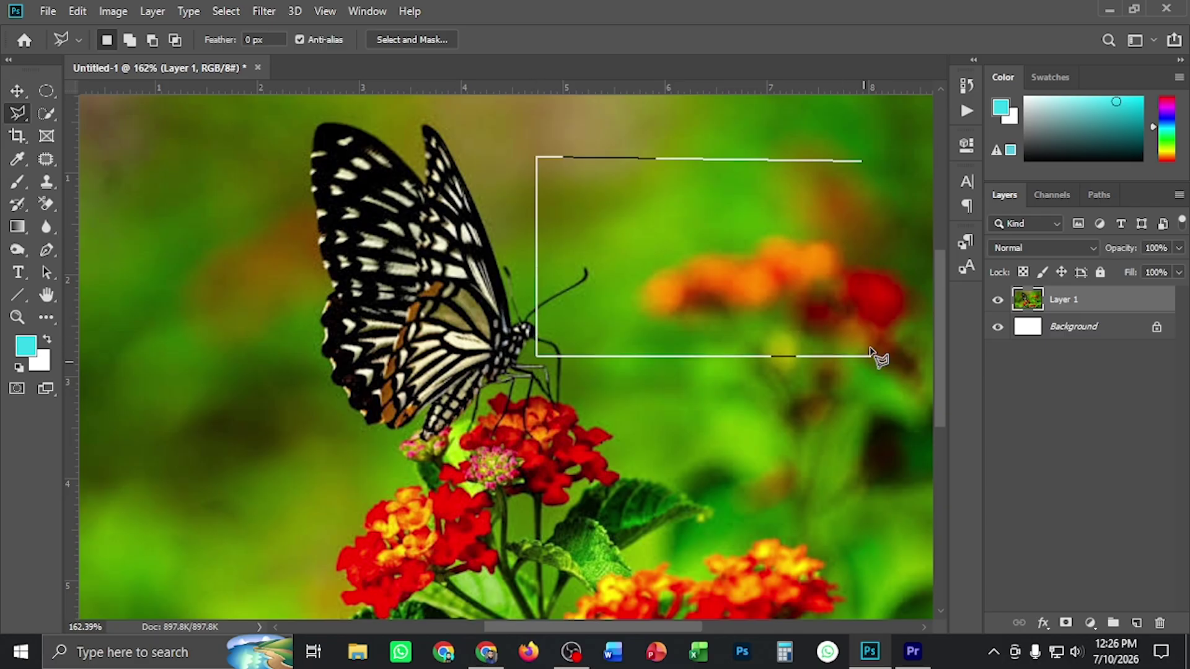
pyautogui.click(870, 355)
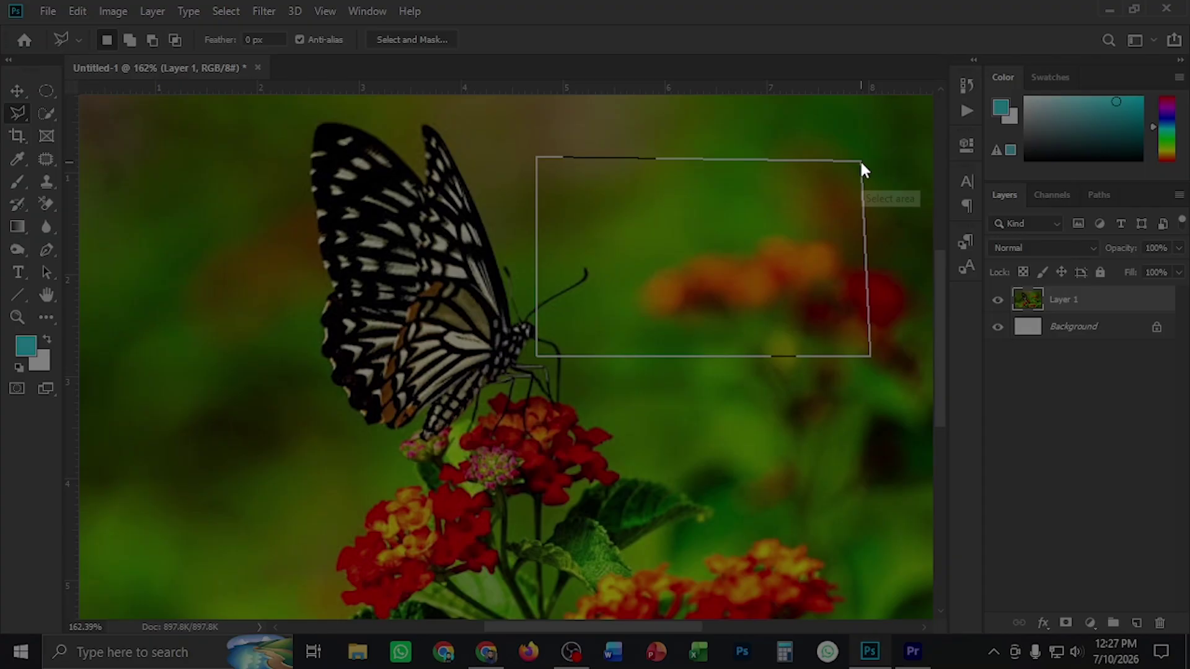
pyautogui.click(861, 159)
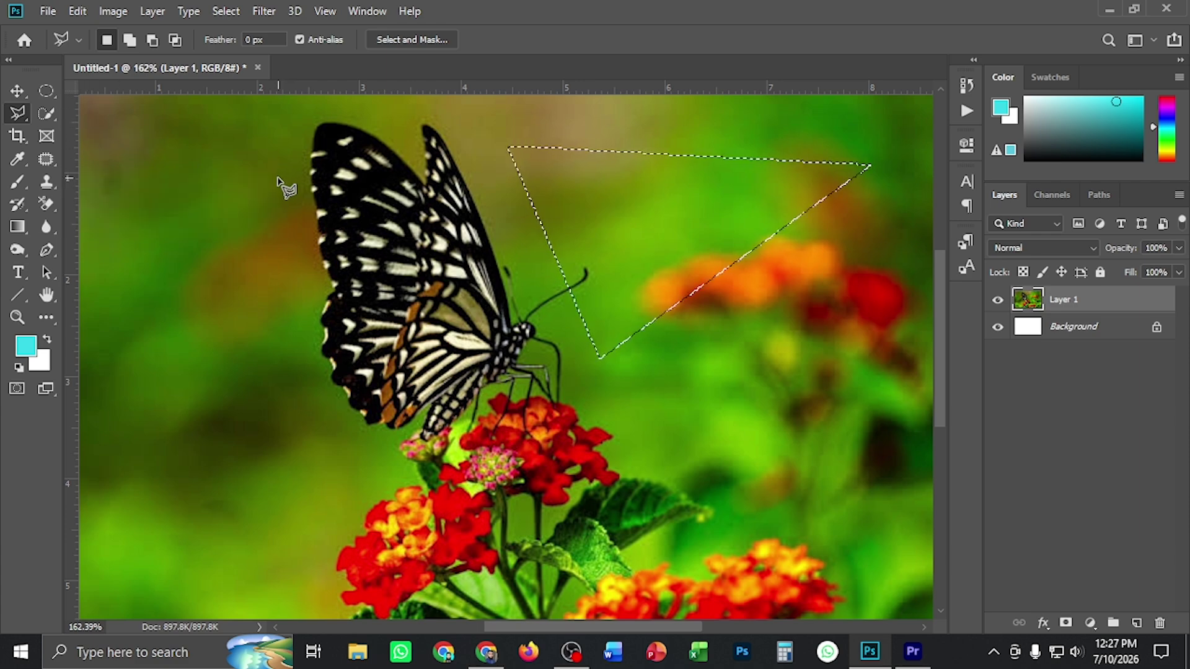
# Step: Switch to the Patch tool in add-to-selection mode
pyautogui.click(46, 159)
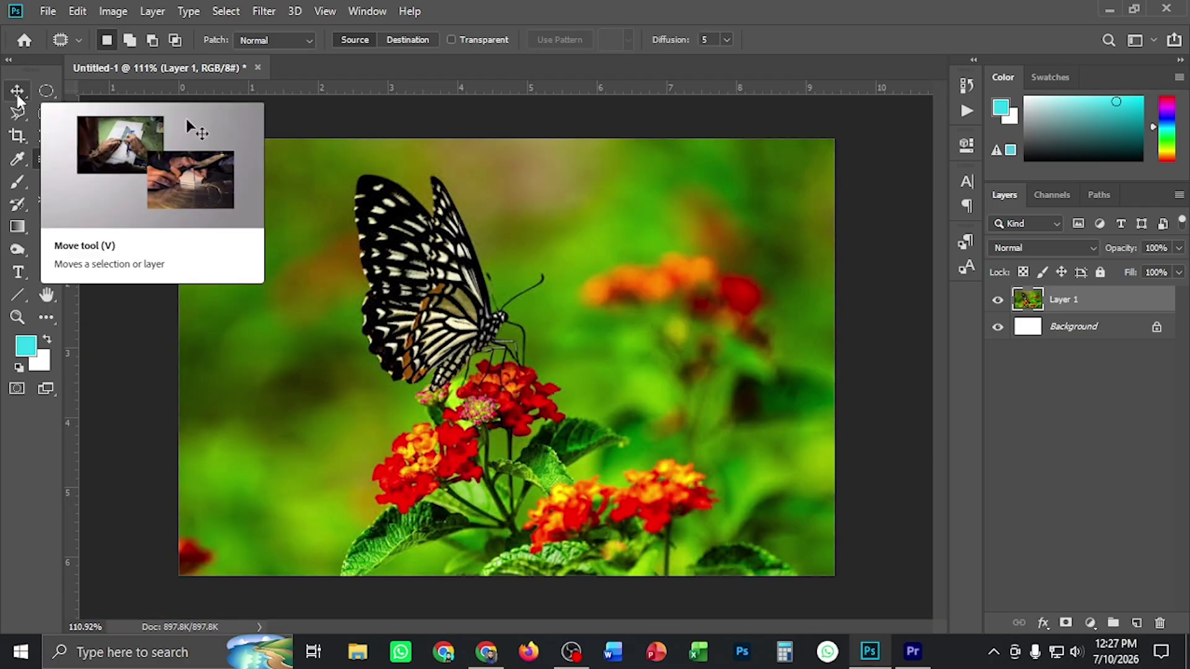
pyautogui.press('shift')
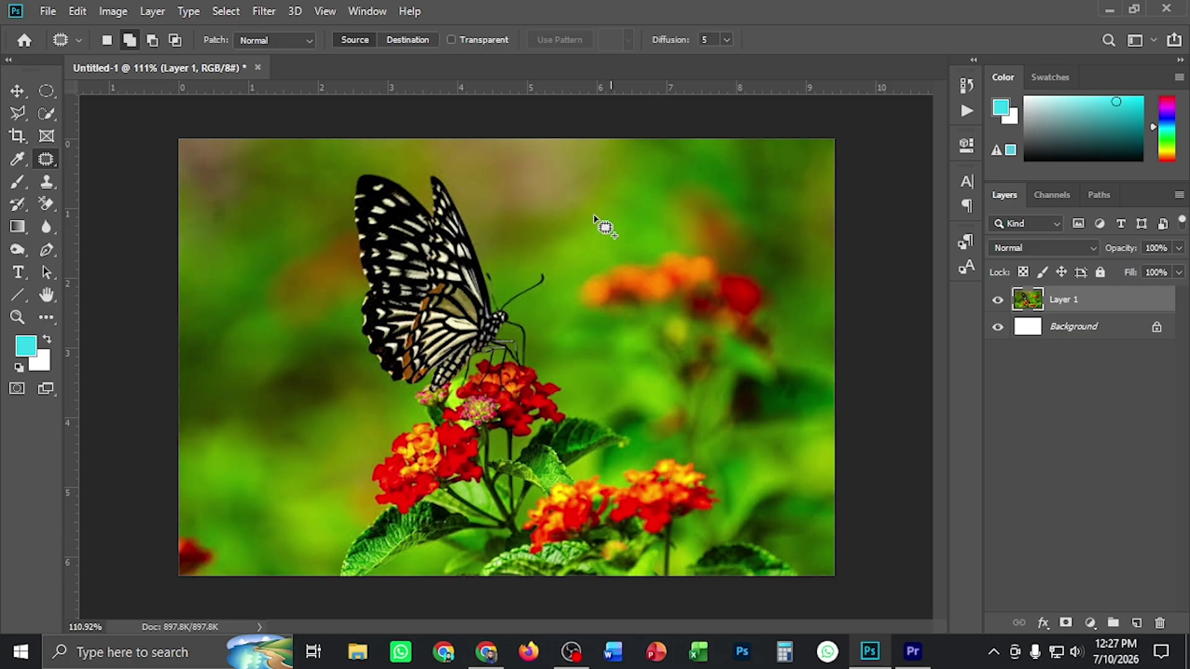